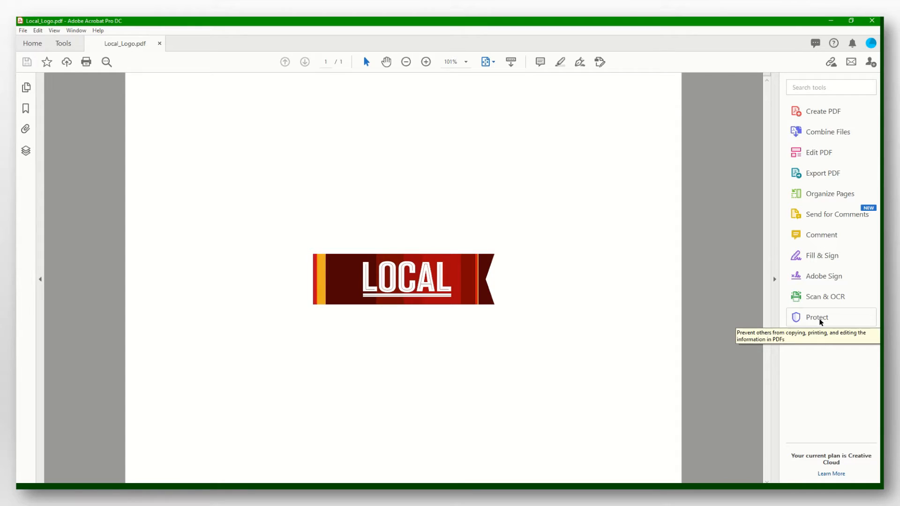
- Open the Protect tools for Local_Logo.pdf and start protecting it with a password
left_click(68, 47)
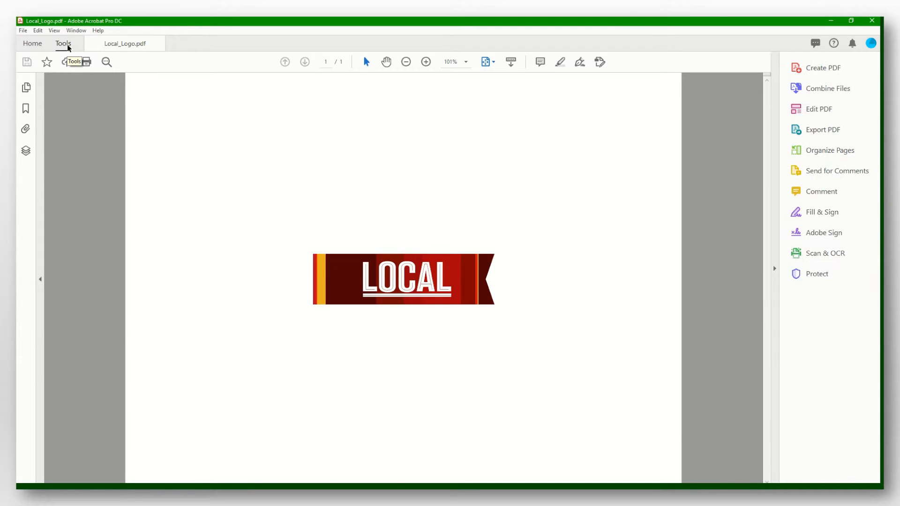
scroll(548, 346, "down", 1)
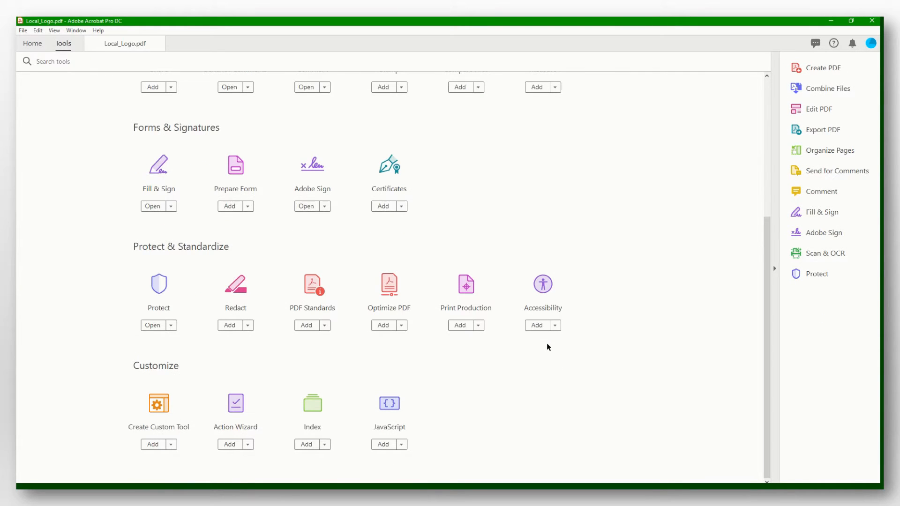
left_click(162, 285)
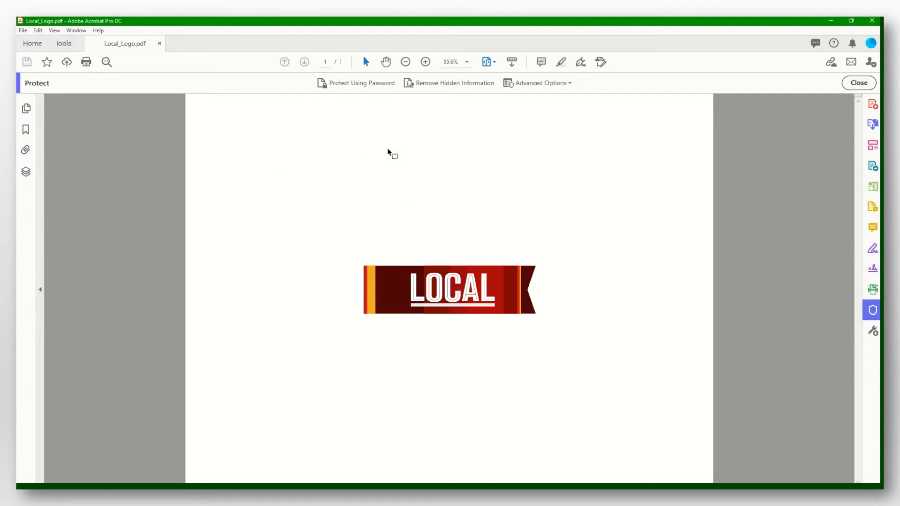
left_click(346, 83)
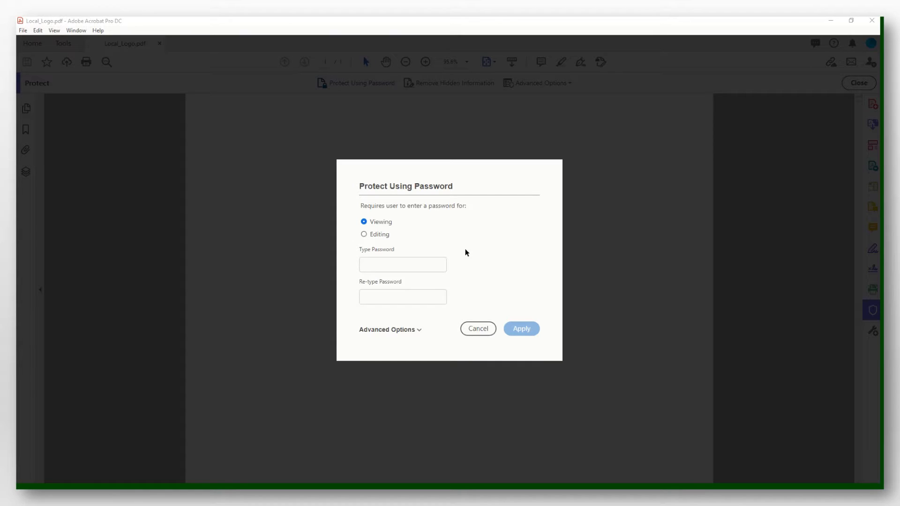
- Choose Encrypt with Password under Advanced Options and confirm changing the document's security
left_click(418, 330)
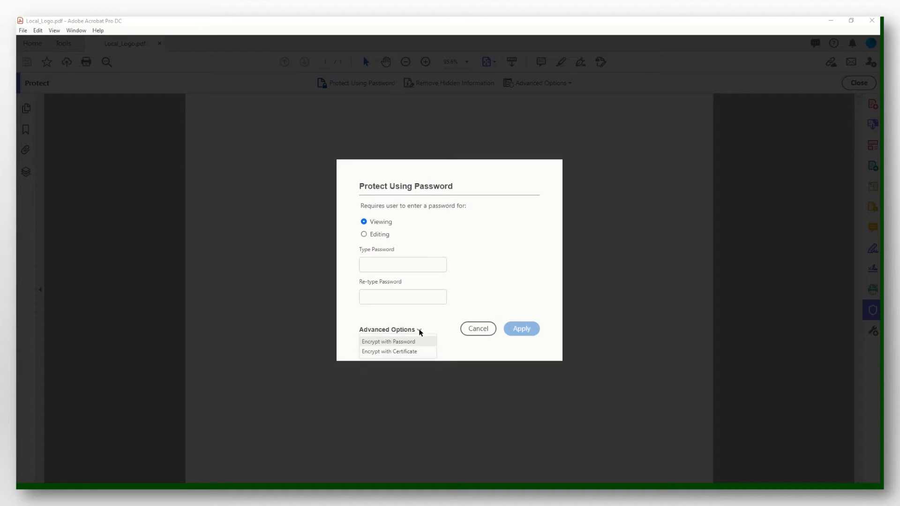
left_click(391, 342)
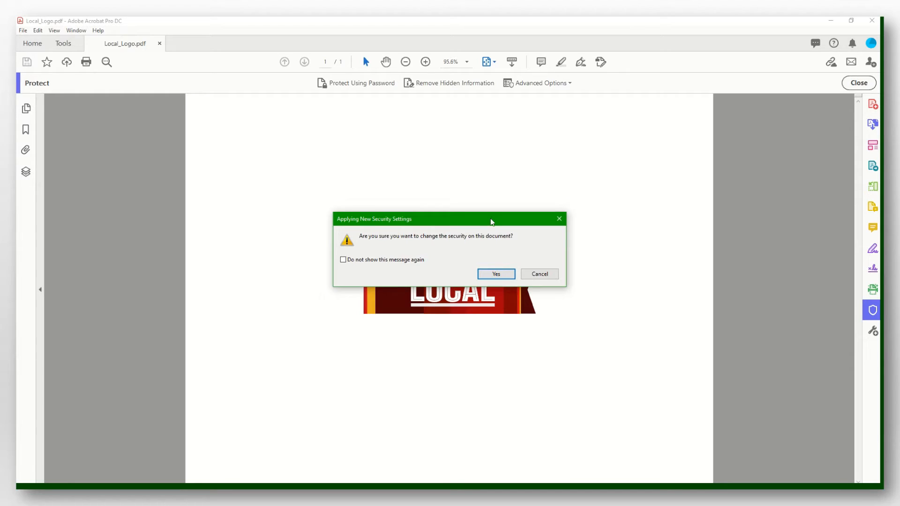
left_click(488, 277)
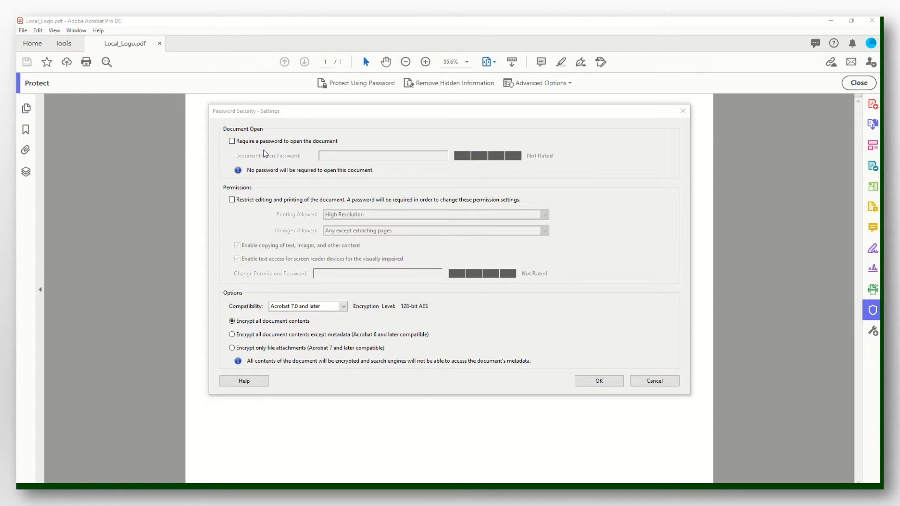
- Require an open password and limit the PDF to Low Resolution printing and commenting, form filling and signing, with a permissions password
left_click(232, 142)
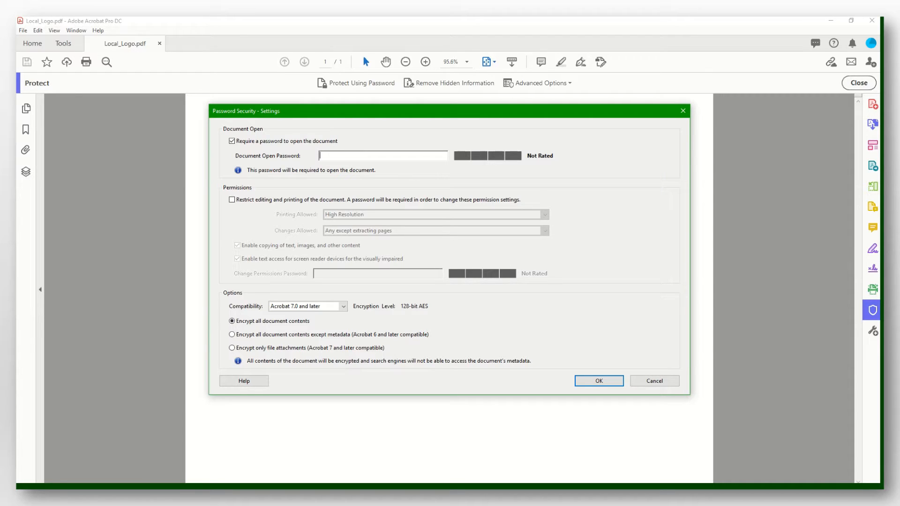
type("12345")
left_click(232, 201)
left_click(546, 214)
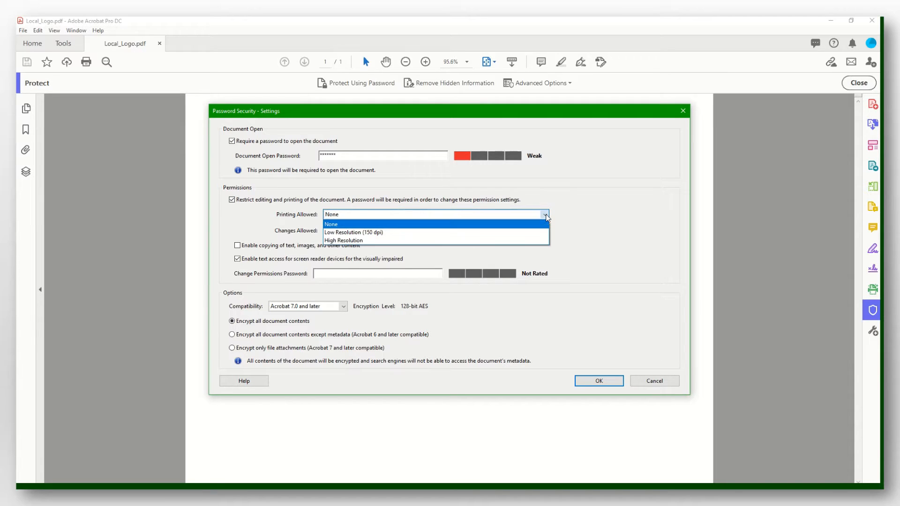
left_click(488, 232)
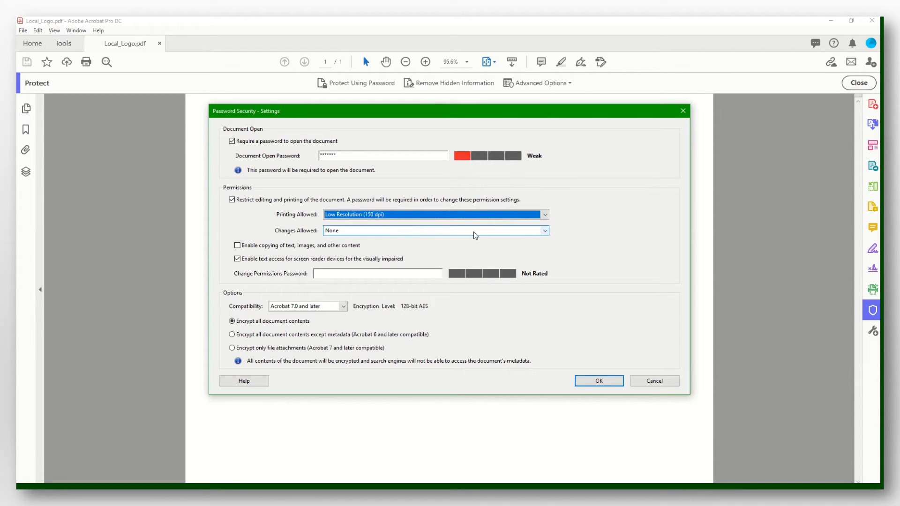
left_click(545, 231)
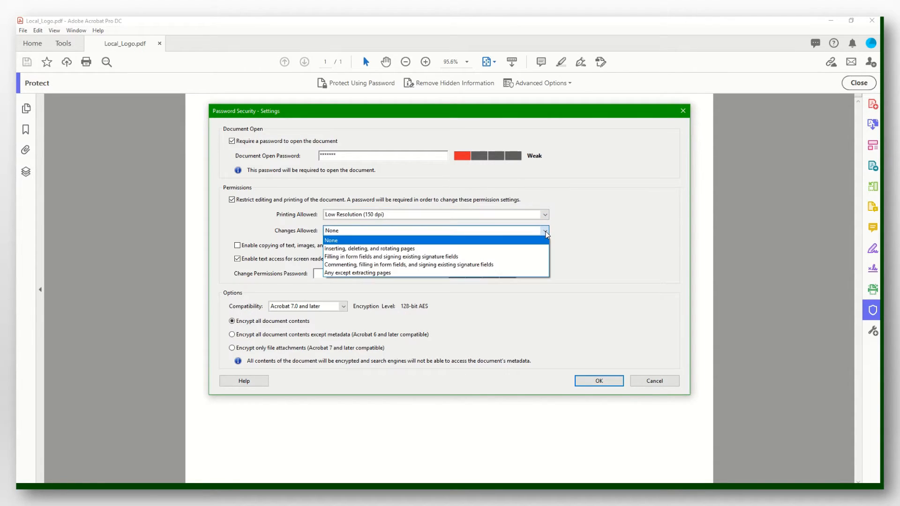
left_click(458, 264)
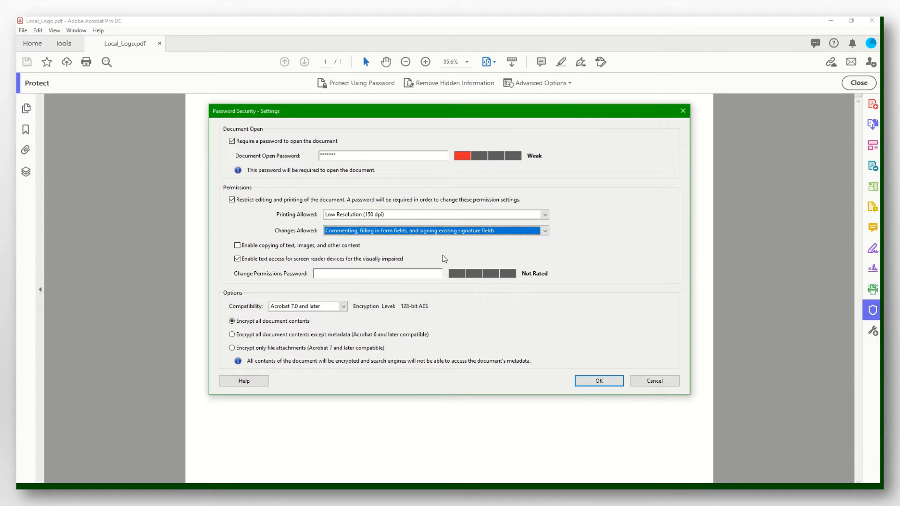
left_click(350, 273)
type("********")
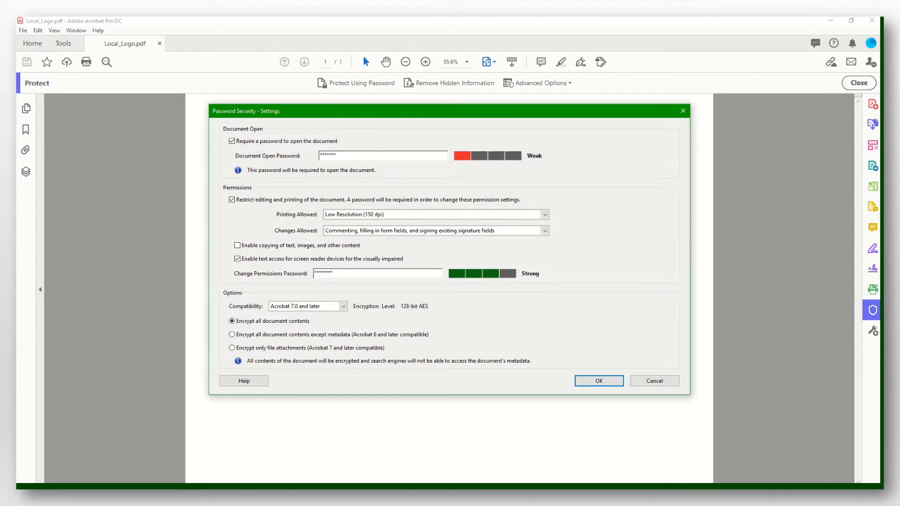
left_click(600, 381)
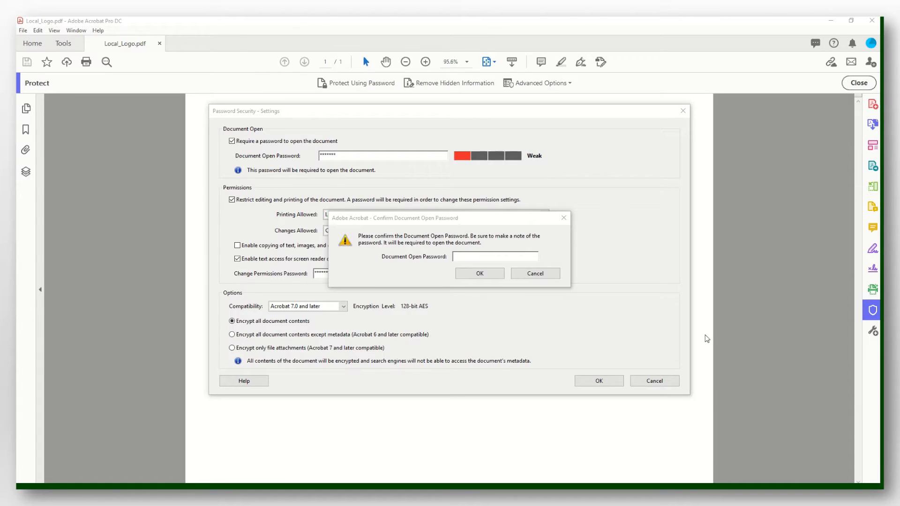
- Confirm the document open password and dismiss the third-party permissions warning for good
left_click(500, 257)
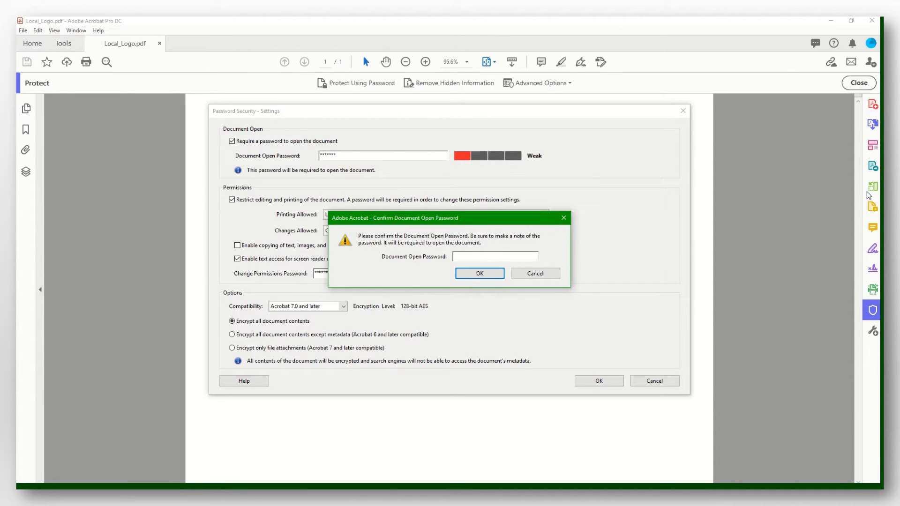
type("*******")
left_click(485, 274)
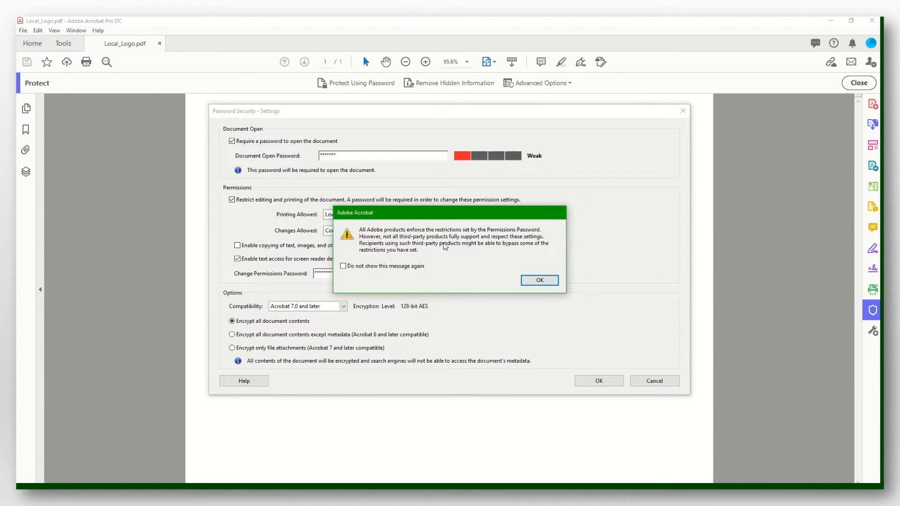
left_click(343, 266)
left_click(533, 283)
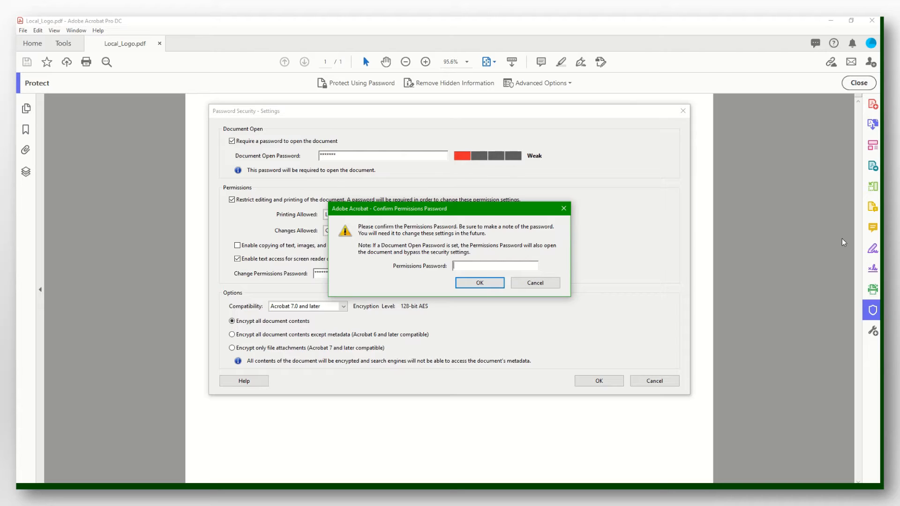
- Confirm the permissions password and dismiss the save reminder permanently
type("********")
left_click(477, 281)
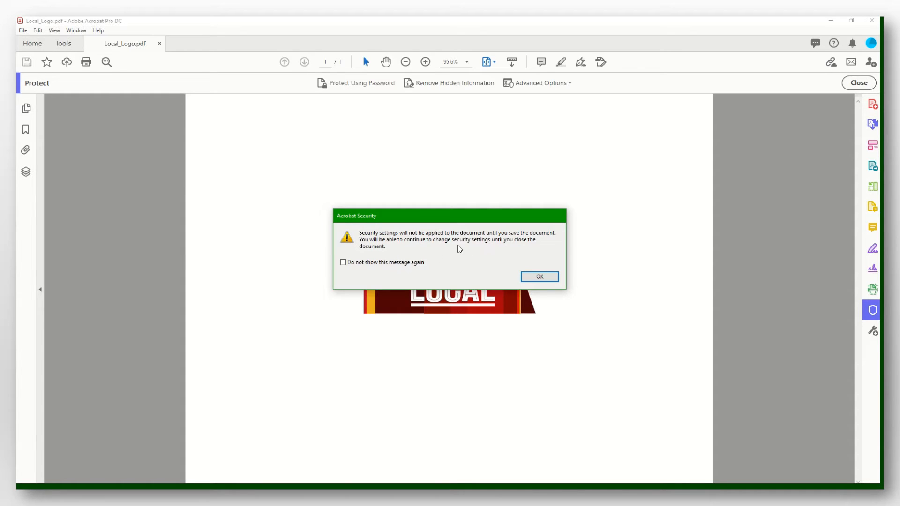
left_click(342, 263)
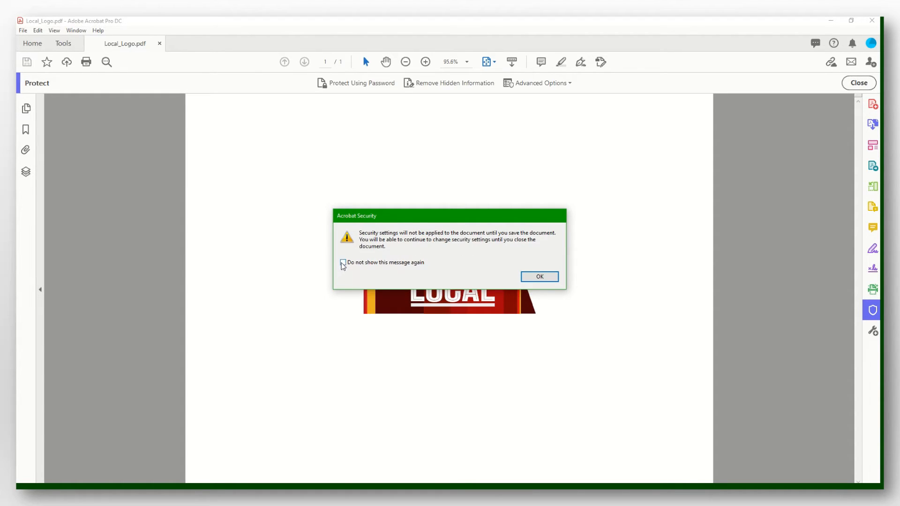
left_click(539, 276)
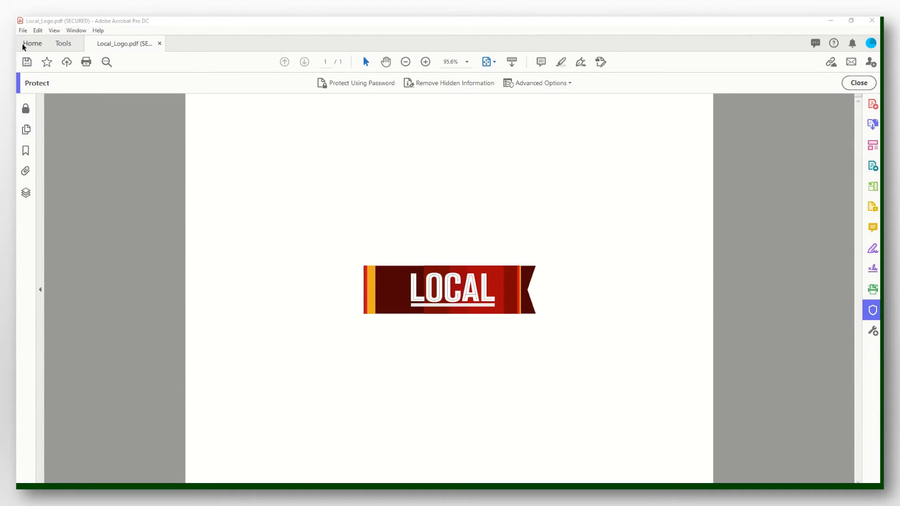
- Save the secured PDF to Downloads as 'Lab 8 - Part 1' and close it
left_click(24, 31)
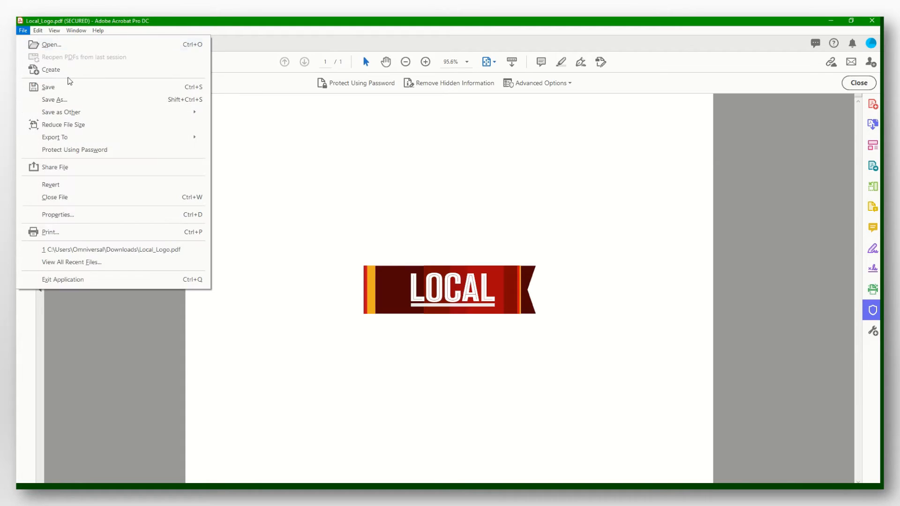
left_click(81, 100)
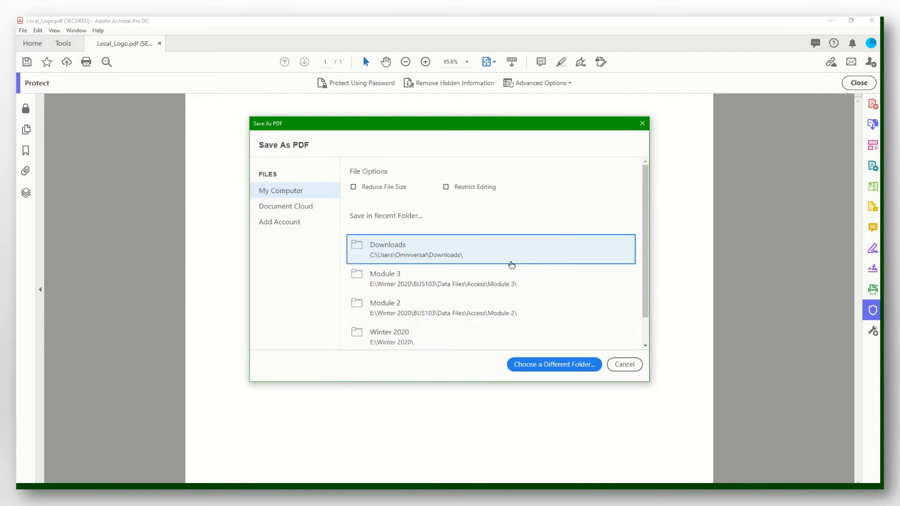
left_click(511, 256)
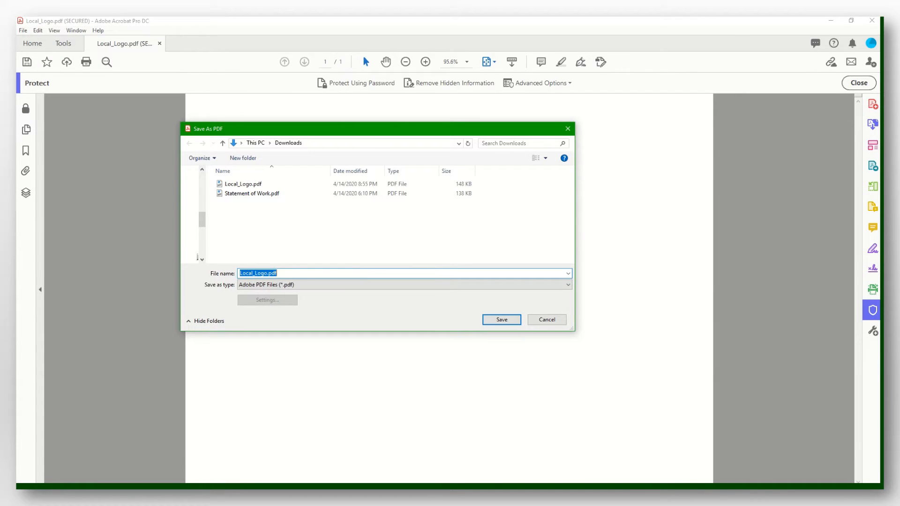
left_click(502, 319)
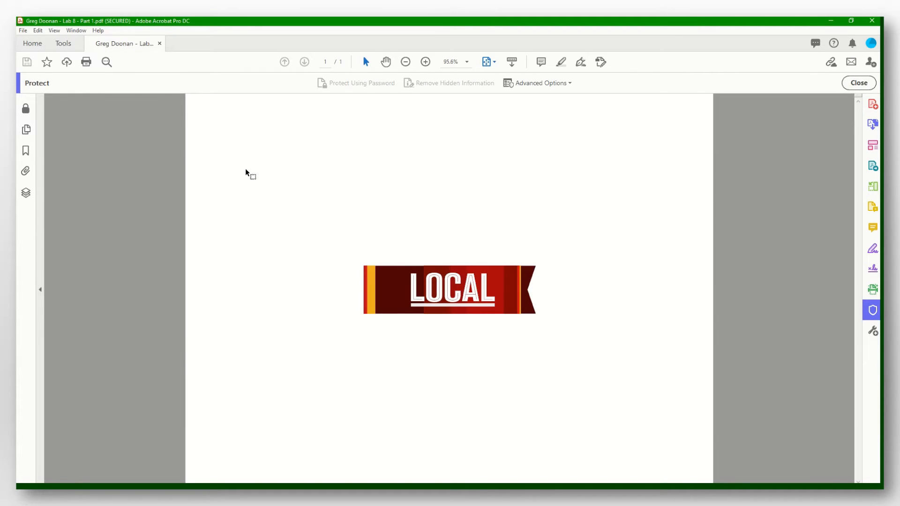
left_click(159, 45)
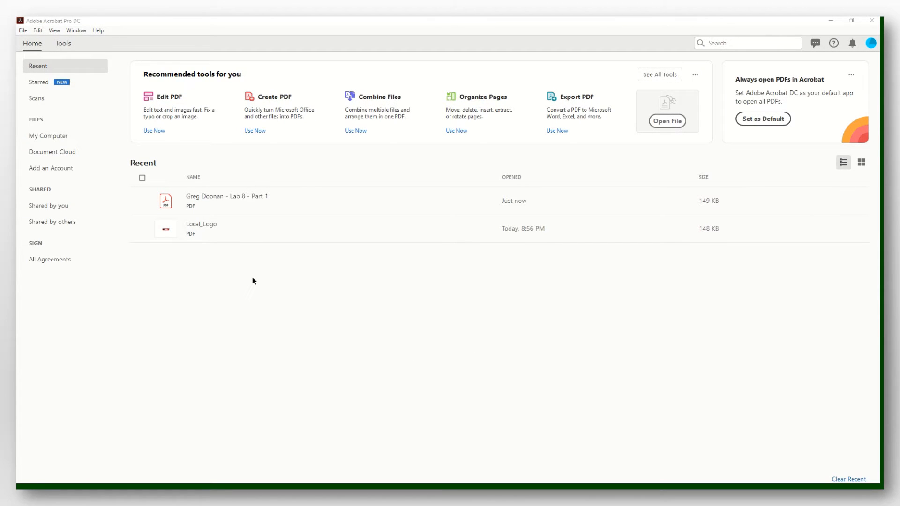
- Reopen 'Lab 8 - Part 1' from the Recent list using its document open password
left_click(227, 196)
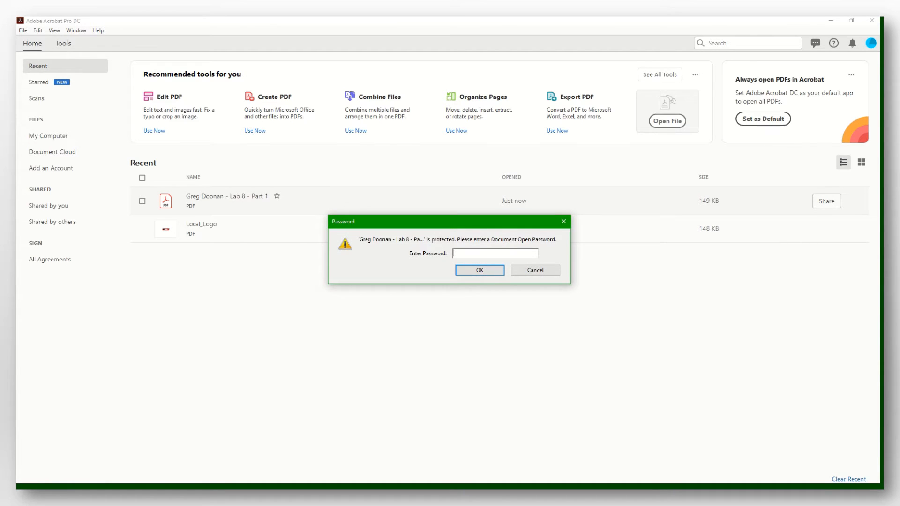
type("*******")
left_click(476, 272)
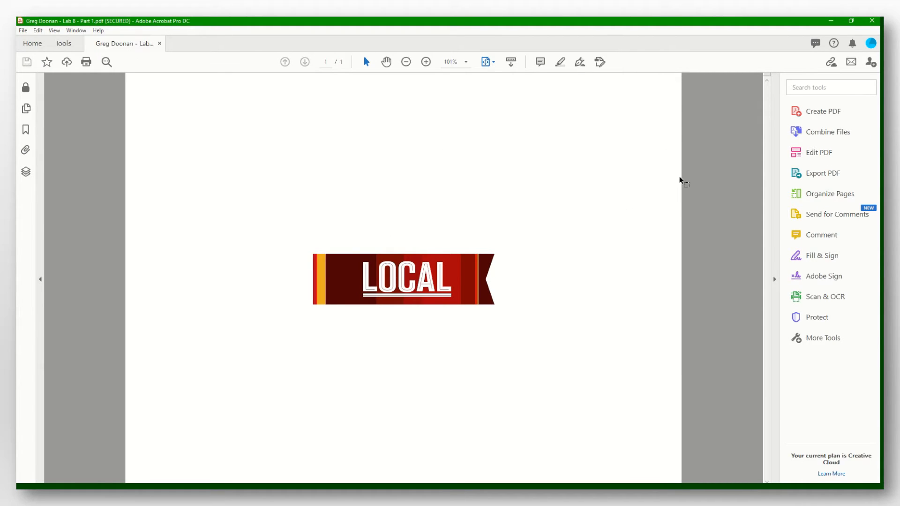
- Unlock Edit PDF with the permissions password, leave editing, and close the PDF without saving
left_click(825, 153)
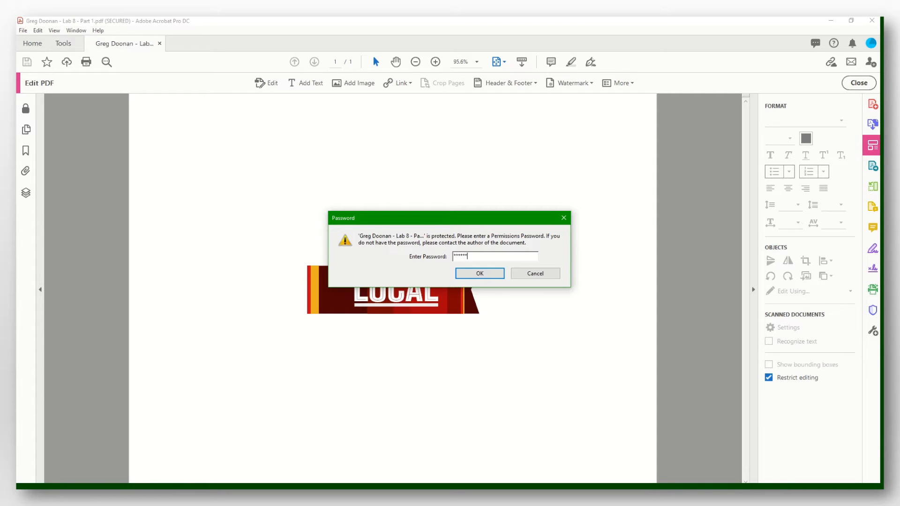
left_click(495, 276)
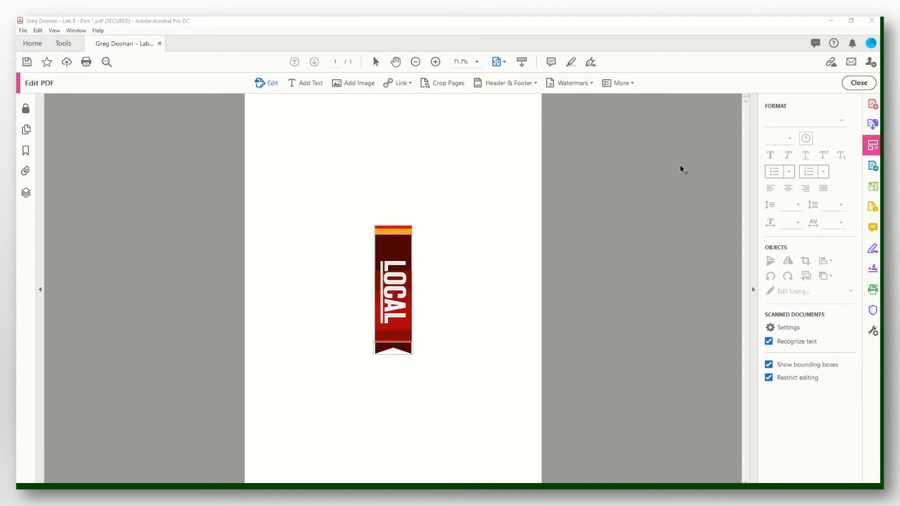
left_click(854, 87)
left_click(854, 87)
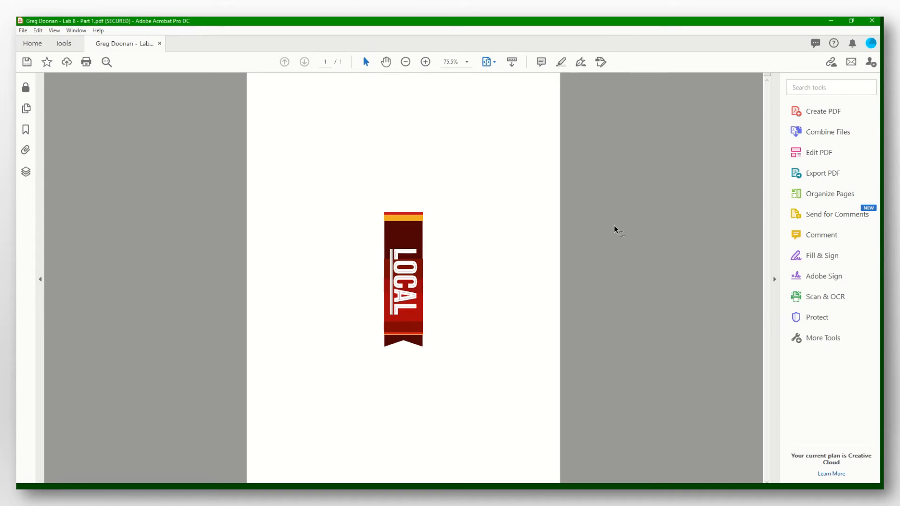
left_click(159, 43)
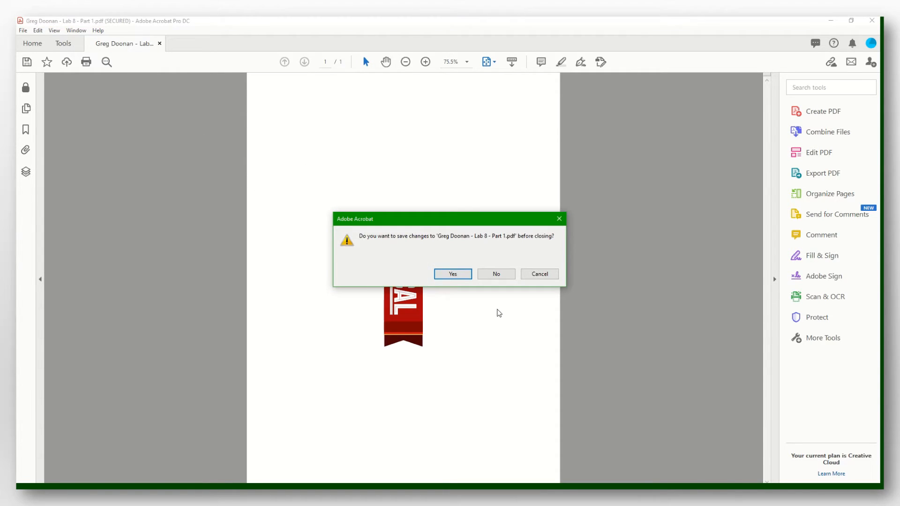
left_click(492, 277)
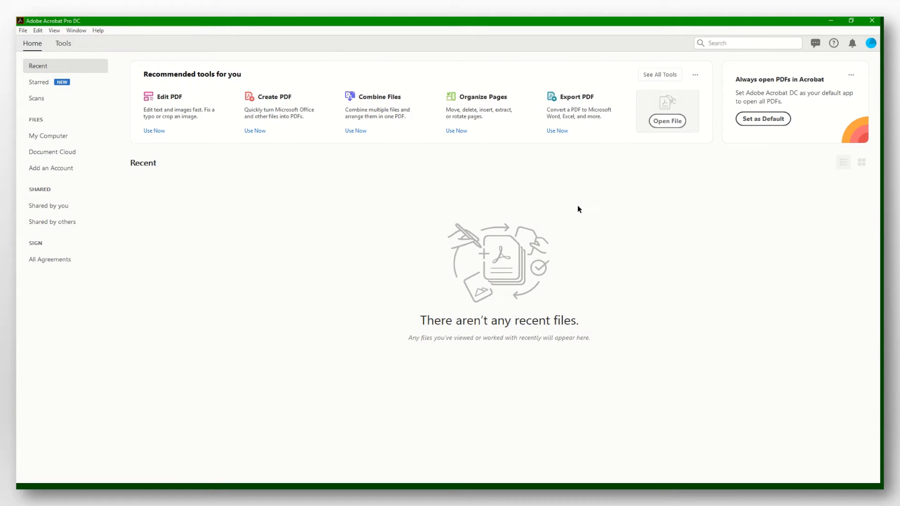
- Open Statement of Work.pdf and fit one full page in the window
left_click(670, 125)
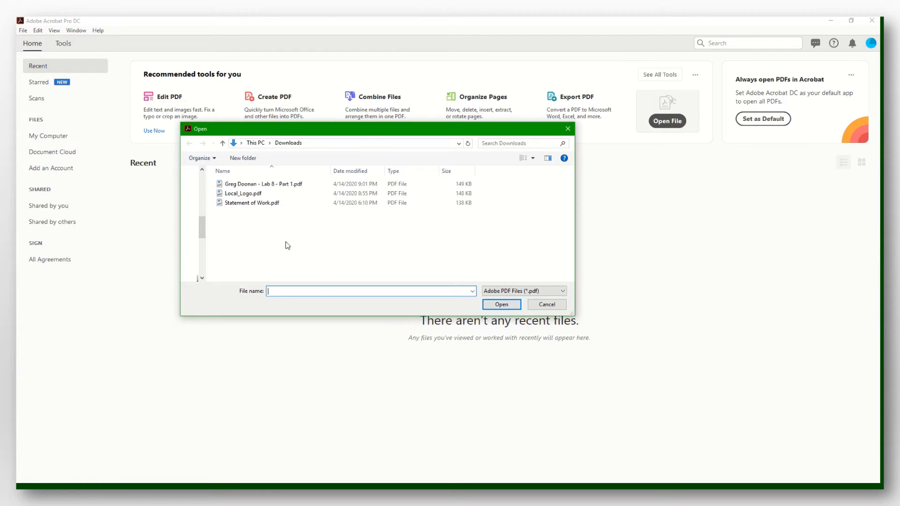
double_click(263, 202)
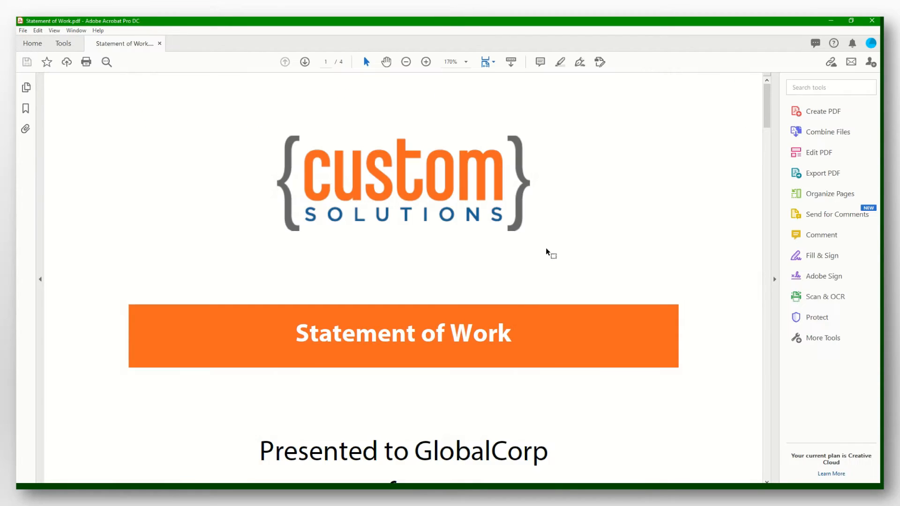
left_click(494, 63)
left_click(524, 90)
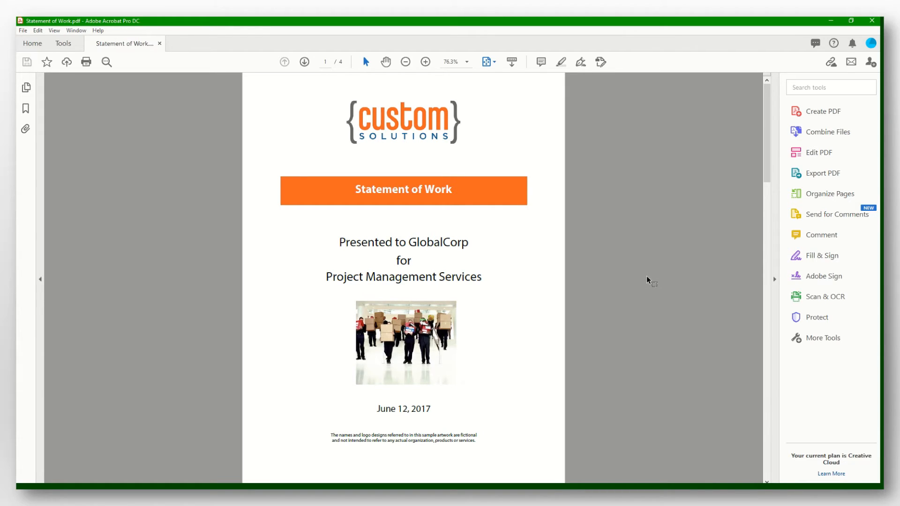
- Start Prepare Form on the document with 'requires signatures' ticked
left_click(71, 44)
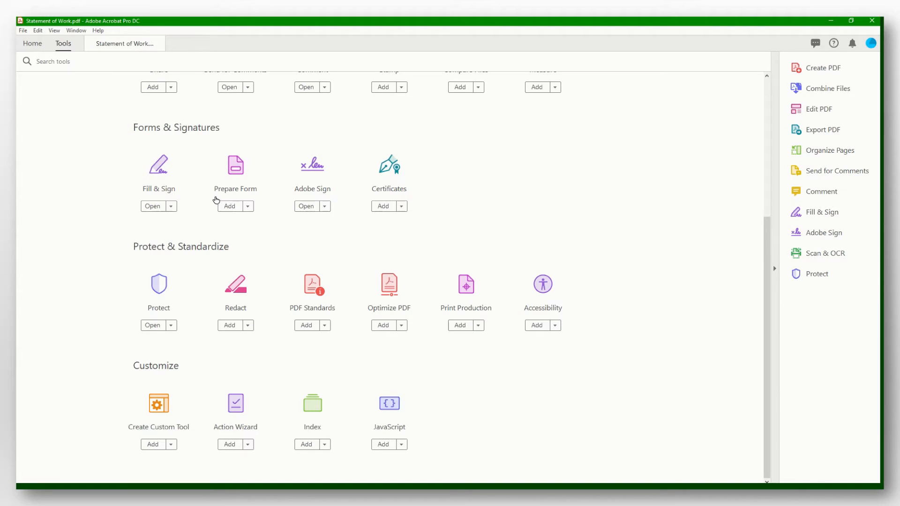
left_click(234, 175)
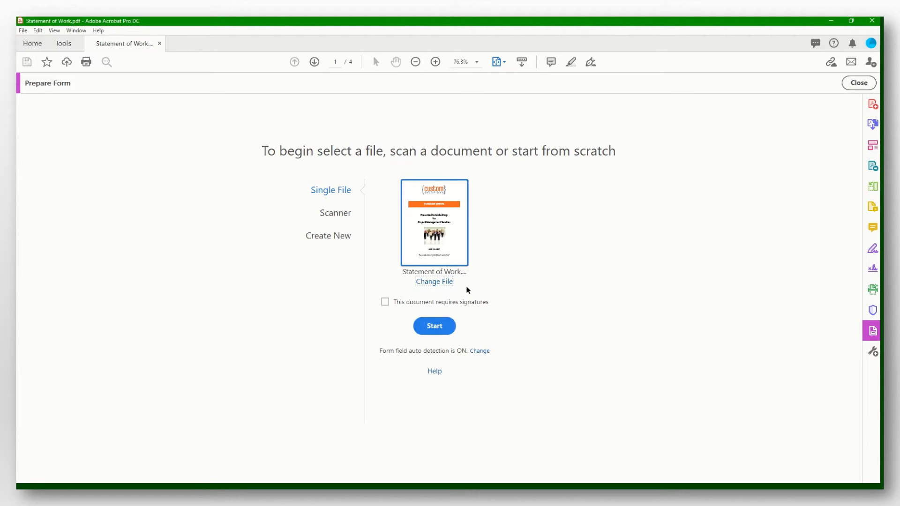
left_click(385, 302)
left_click(441, 331)
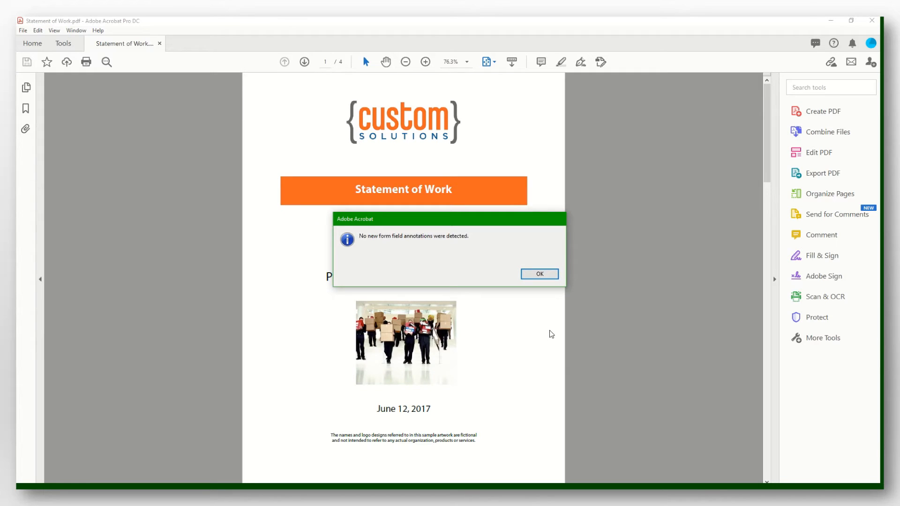
- Show page 4's Authorization and Signature section at 100% zoom with the signature field tool ready
left_click(539, 275)
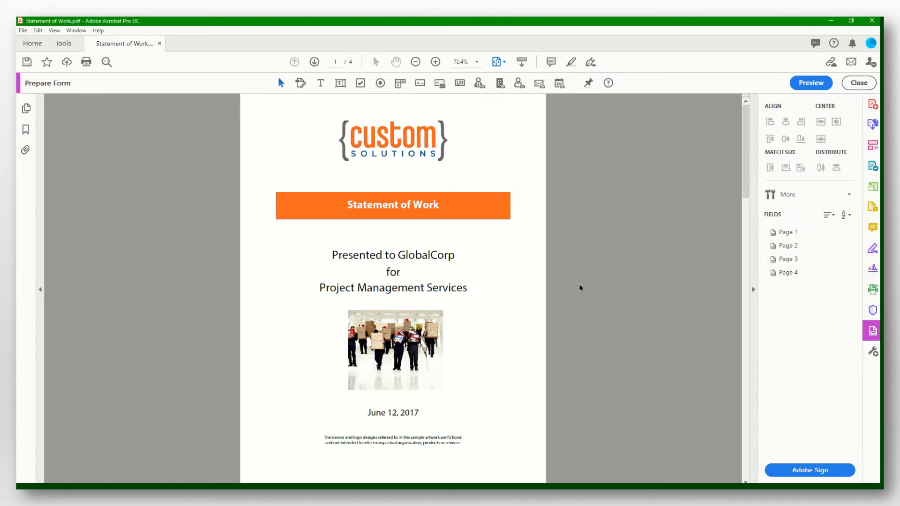
key("End")
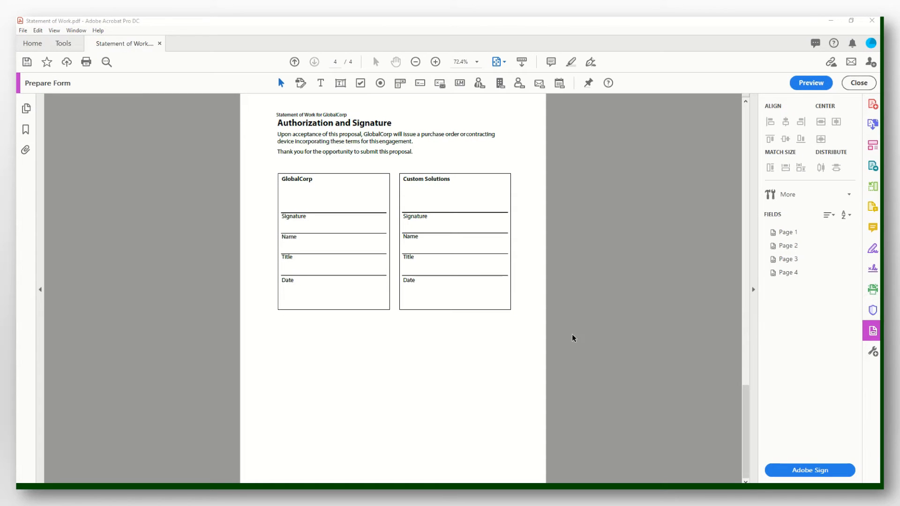
left_click(435, 62)
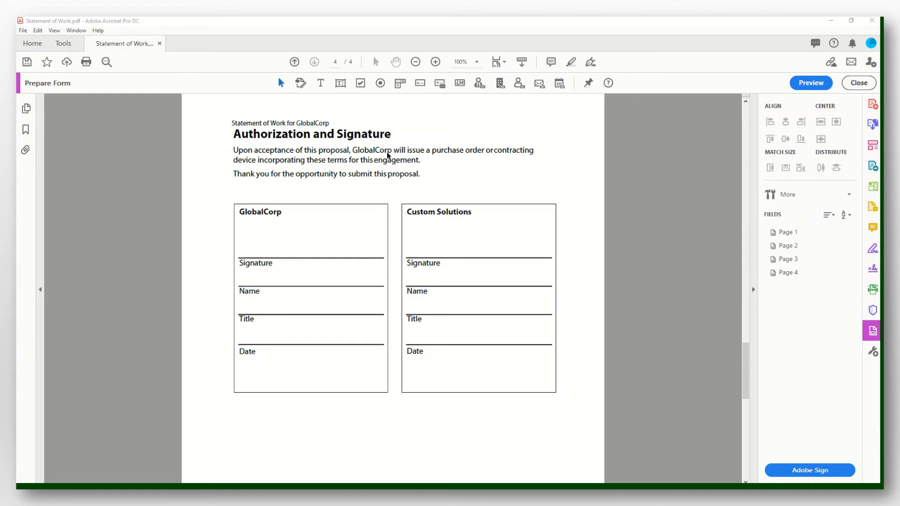
left_click(420, 84)
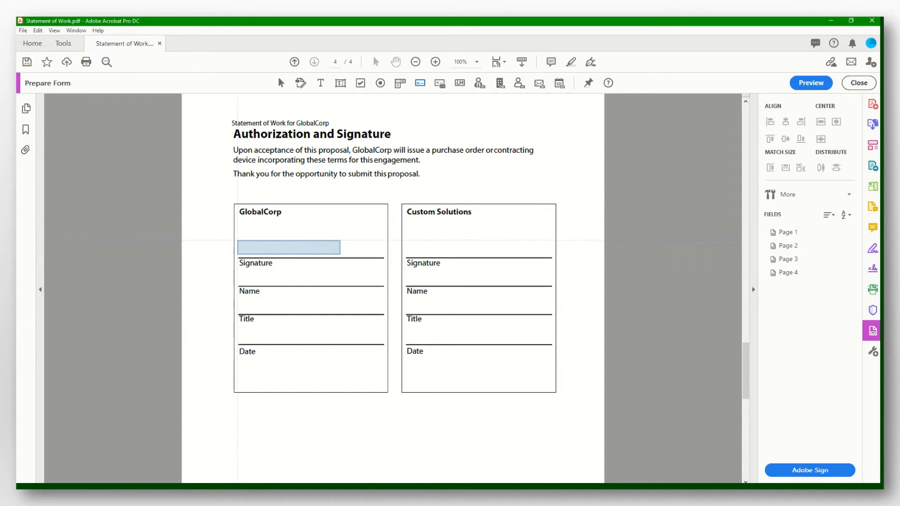
- Place a signature field above GlobalCorp's Signature line, keeping Signer as who signs
left_click(238, 241)
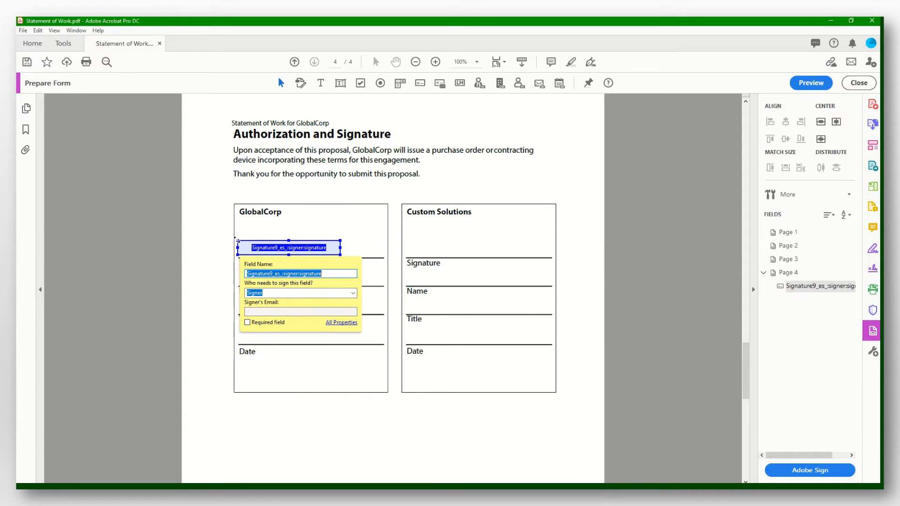
left_click(353, 294)
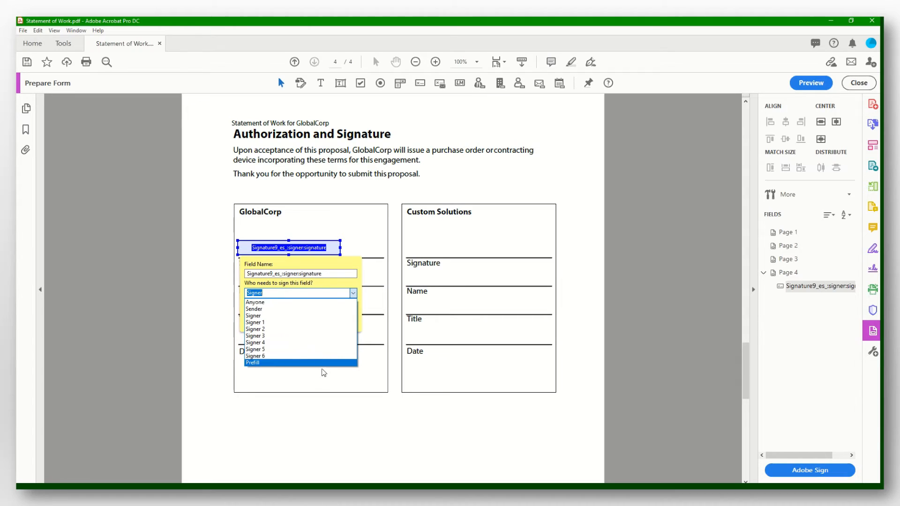
left_click(321, 316)
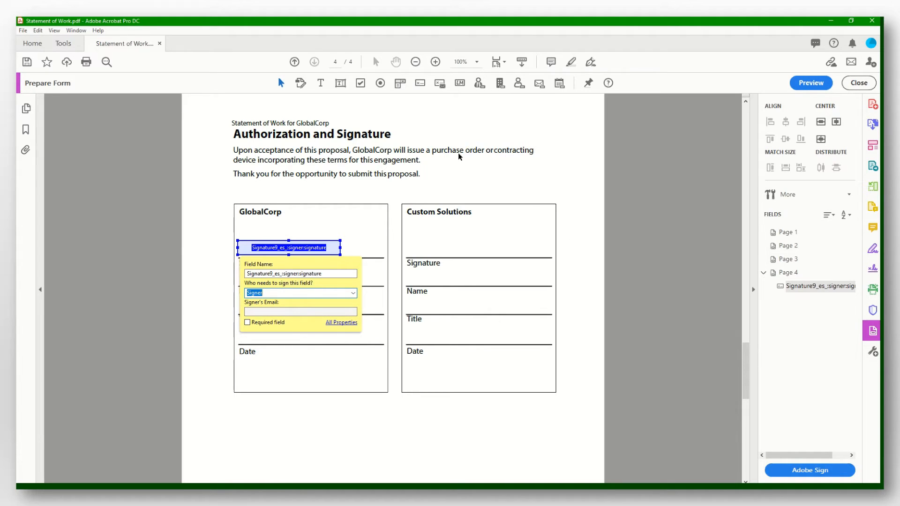
- Add name, title and date fields above GlobalCorp's Name, Title and Date lines
left_click(518, 84)
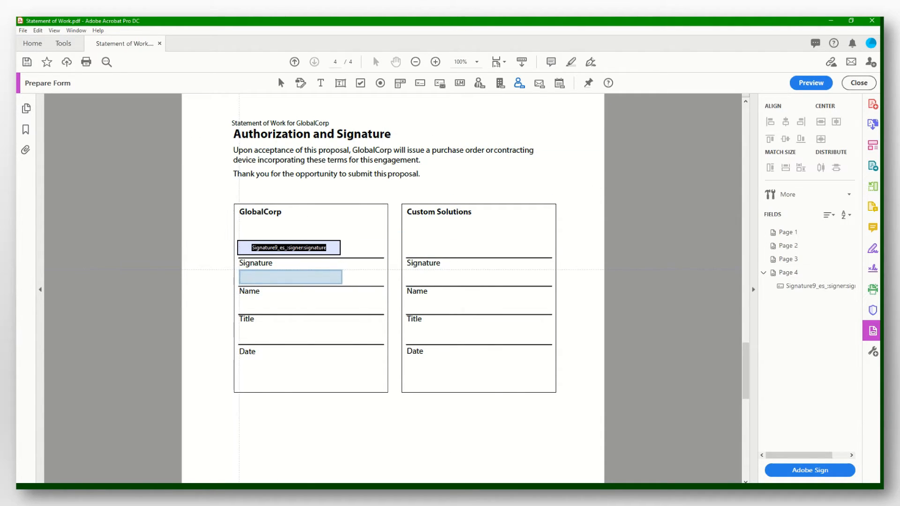
left_click(290, 276)
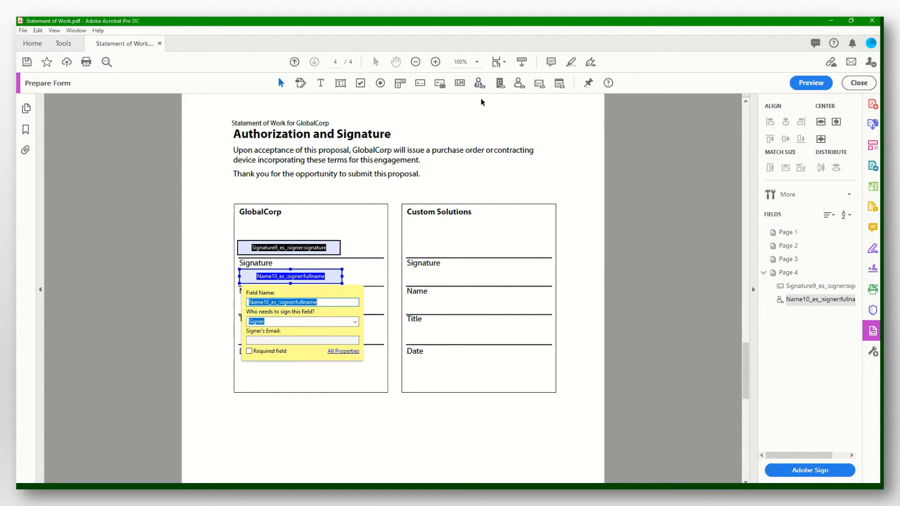
left_click(477, 85)
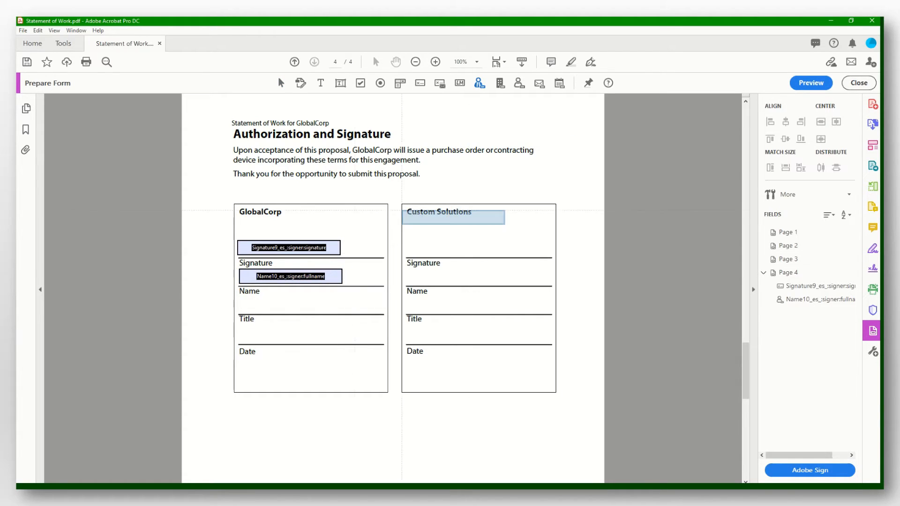
left_click(240, 300)
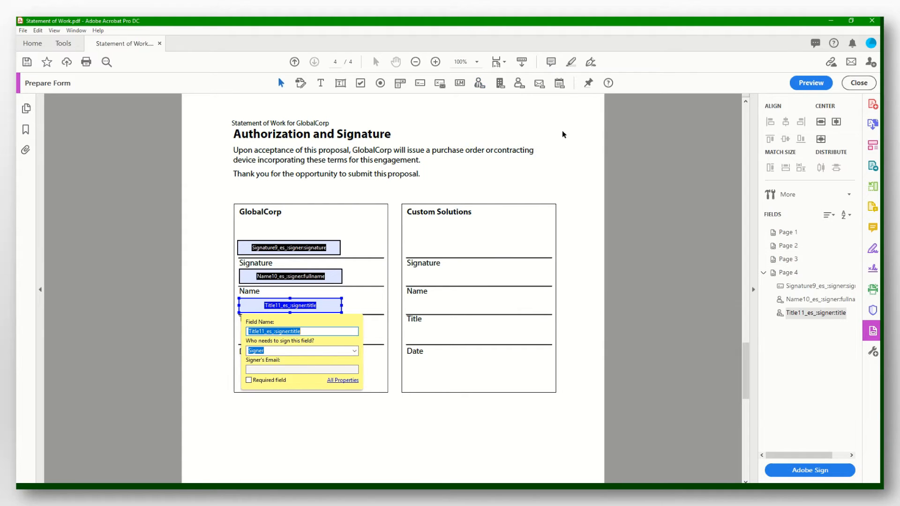
left_click(561, 84)
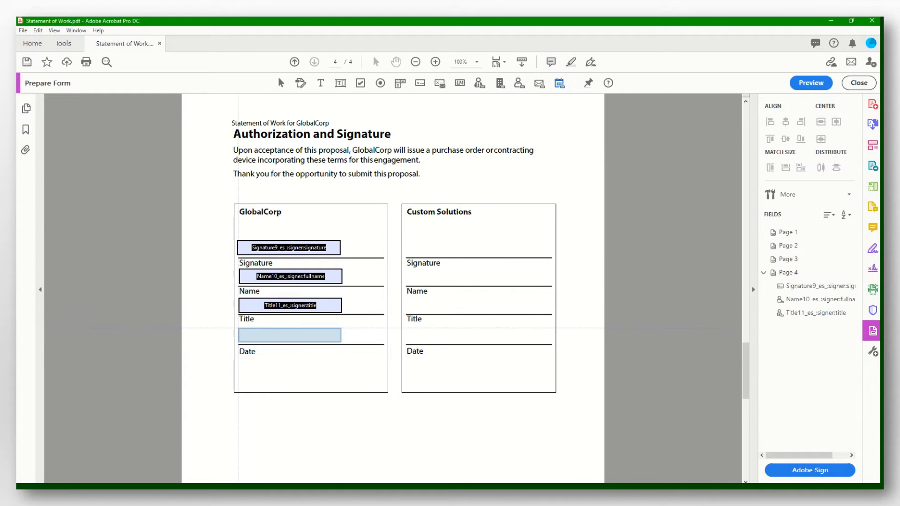
left_click(239, 329)
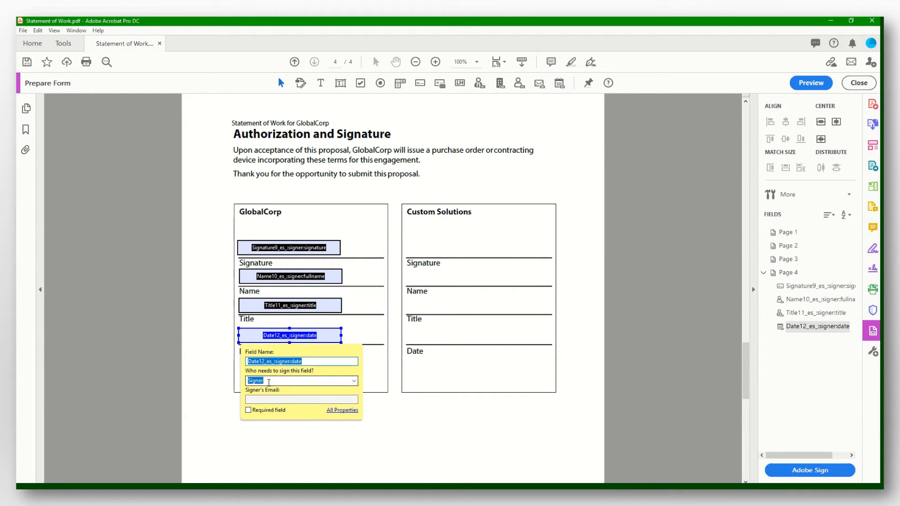
left_click(412, 426)
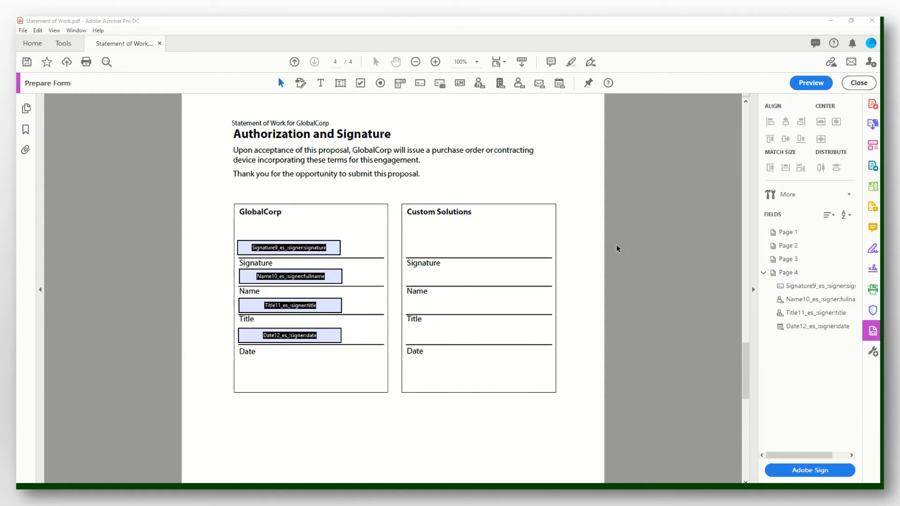
- Add a signature field and a name field to the Custom Solutions block, both assigned to Sender
left_click(421, 84)
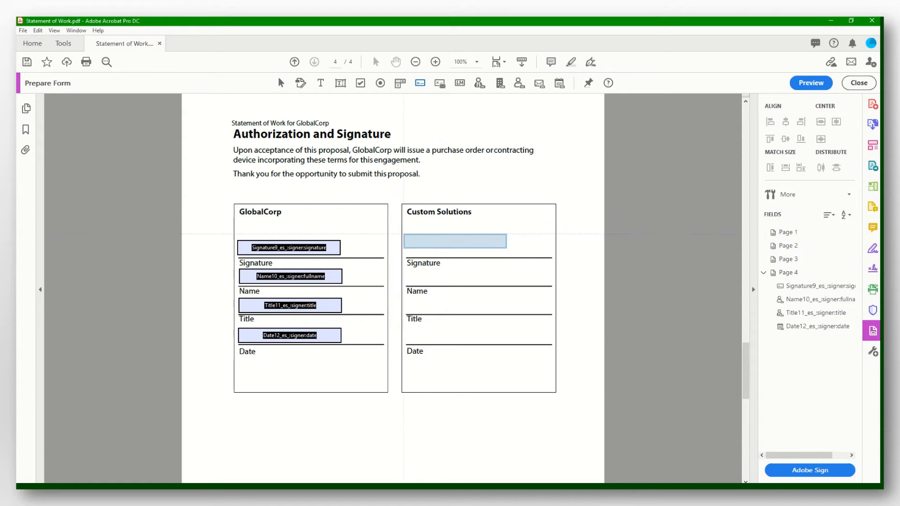
left_click(406, 240)
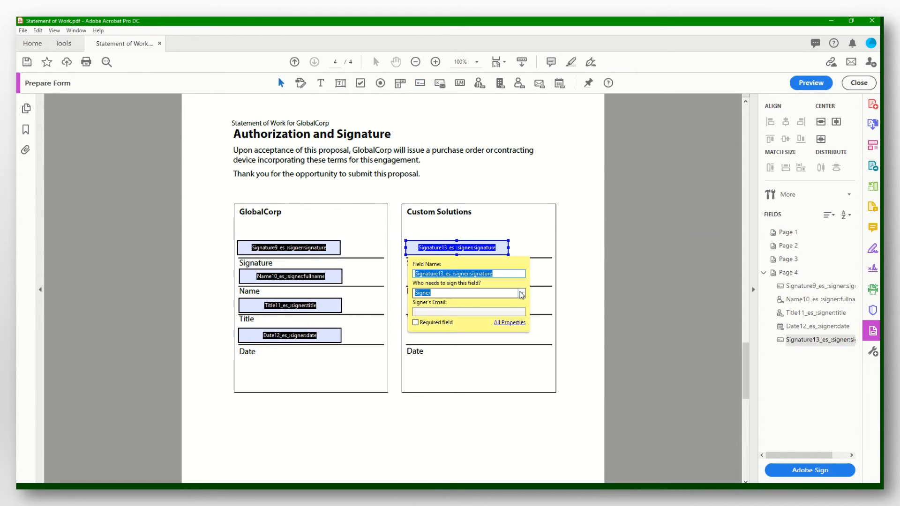
left_click(521, 294)
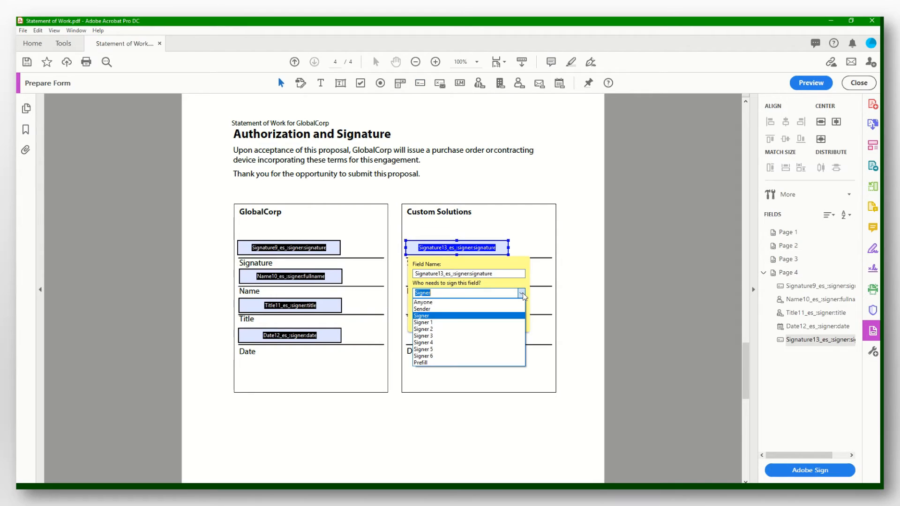
left_click(491, 309)
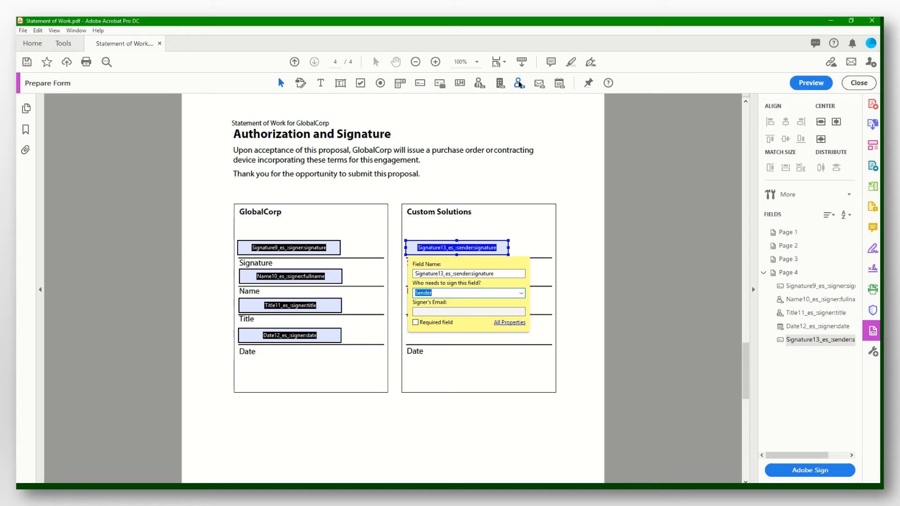
left_click(519, 83)
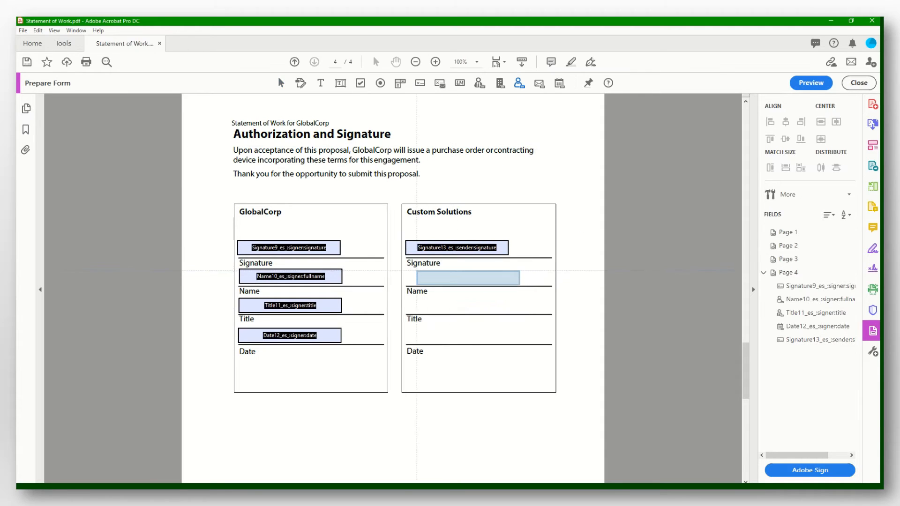
left_click(406, 271)
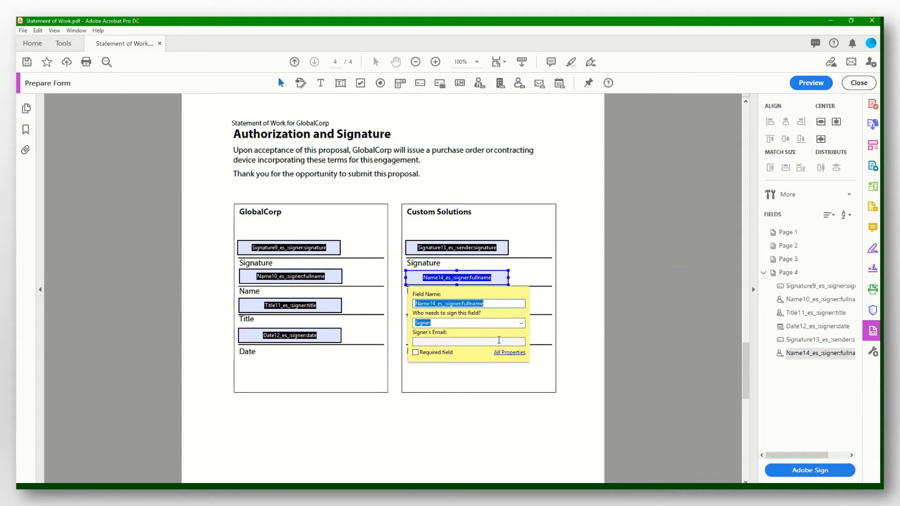
left_click(521, 323)
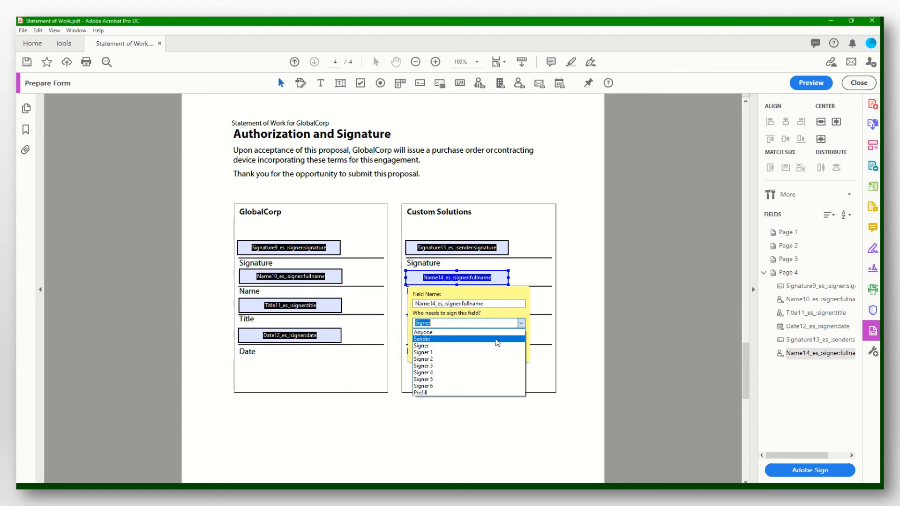
left_click(497, 339)
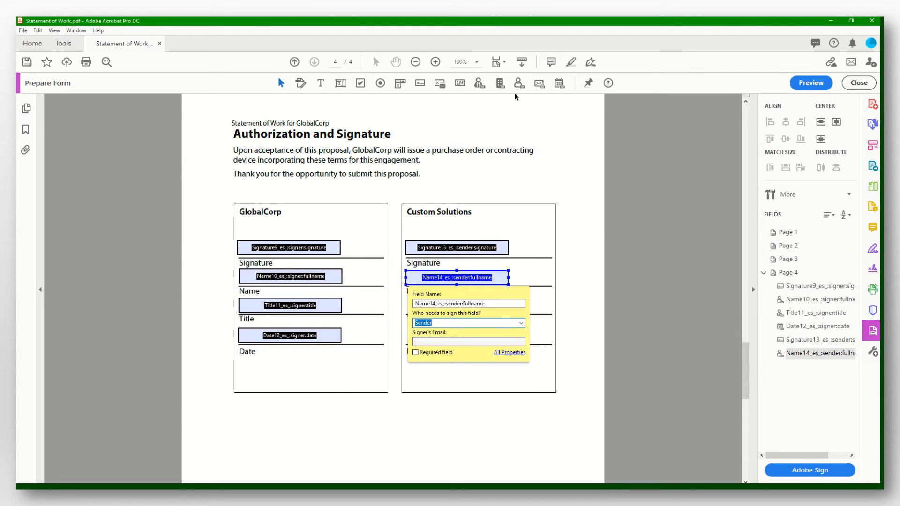
- Place Sender-assigned title and date fields on the Custom Solutions Title and Date lines
left_click(479, 84)
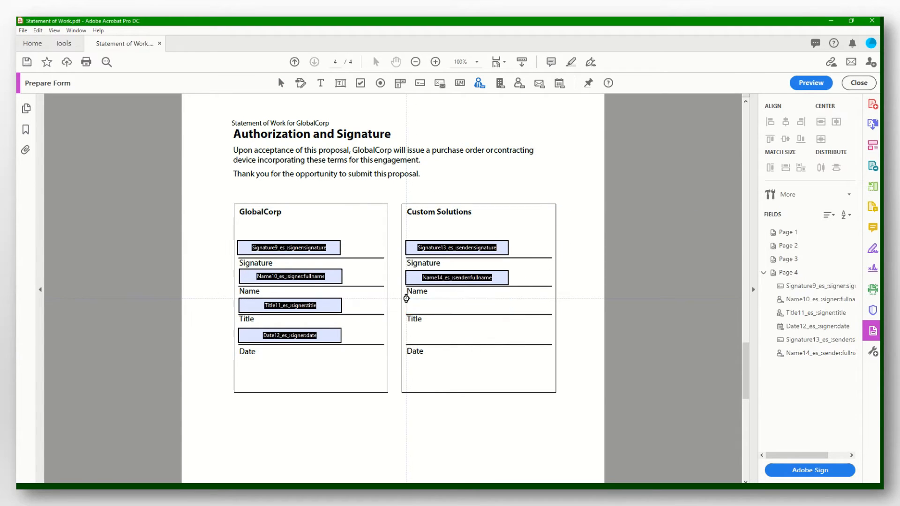
left_click(458, 307)
left_click(522, 351)
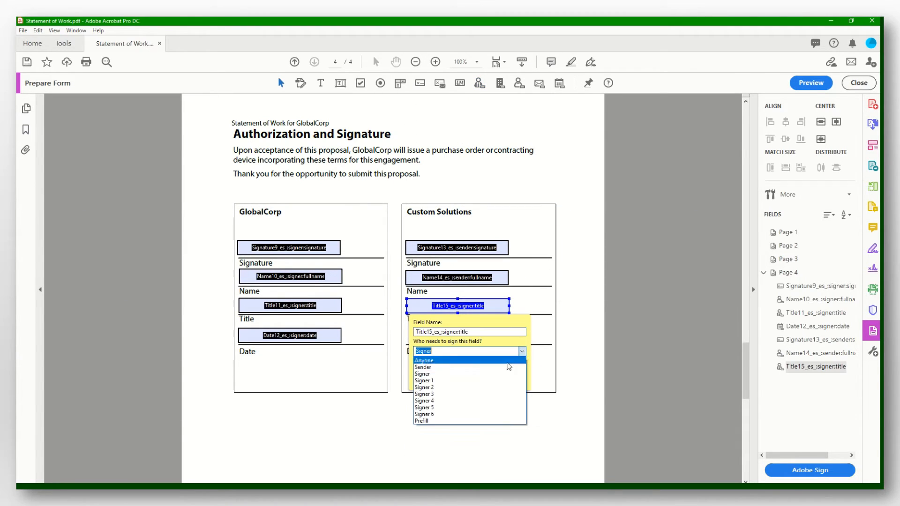
left_click(506, 370)
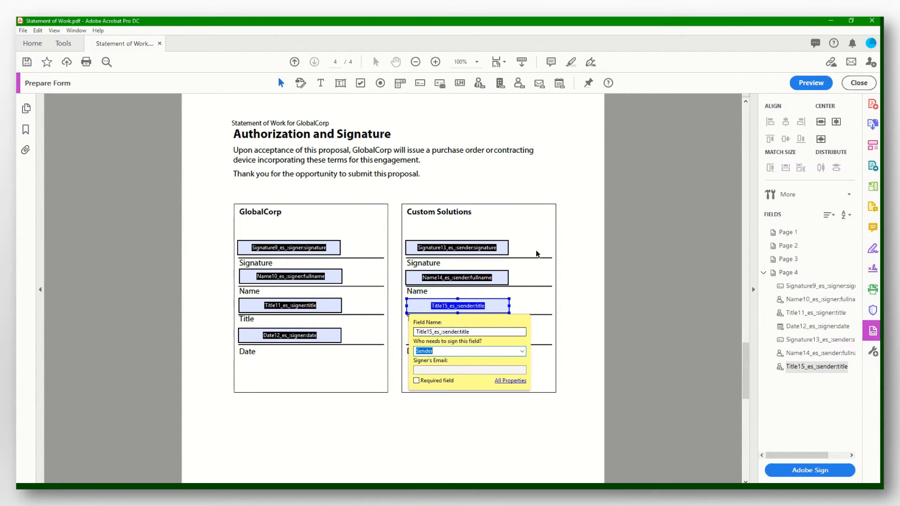
left_click(559, 83)
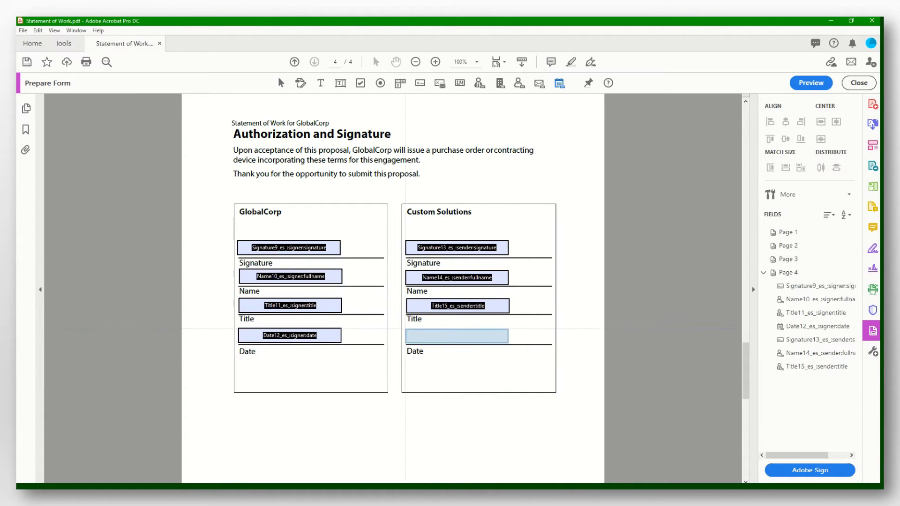
left_click(458, 336)
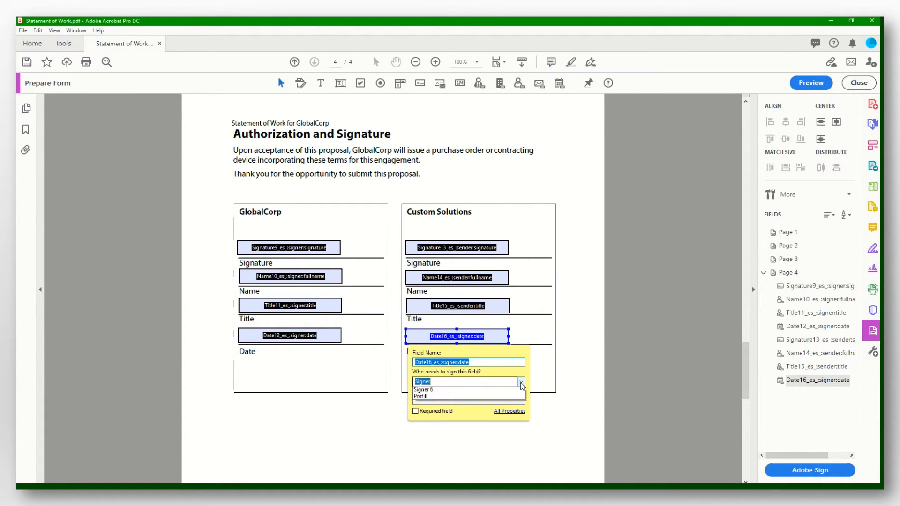
left_click(521, 381)
left_click(424, 398)
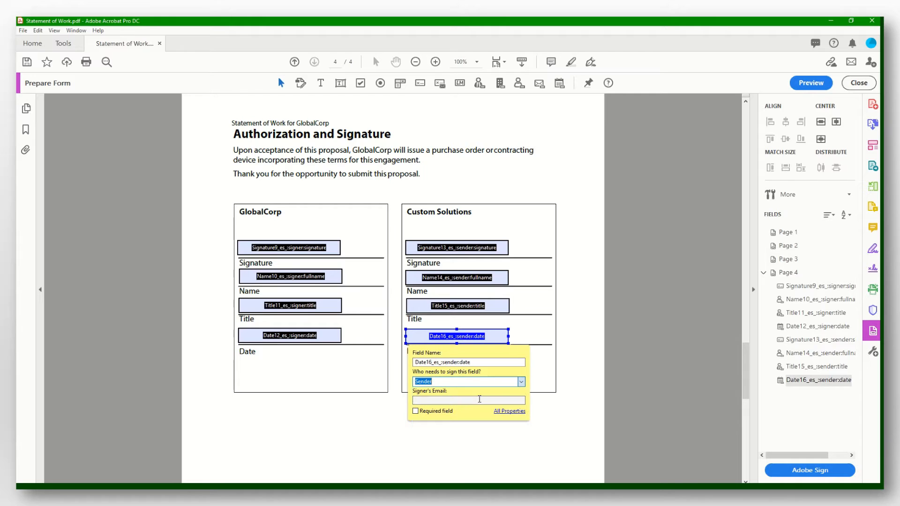
left_click(575, 427)
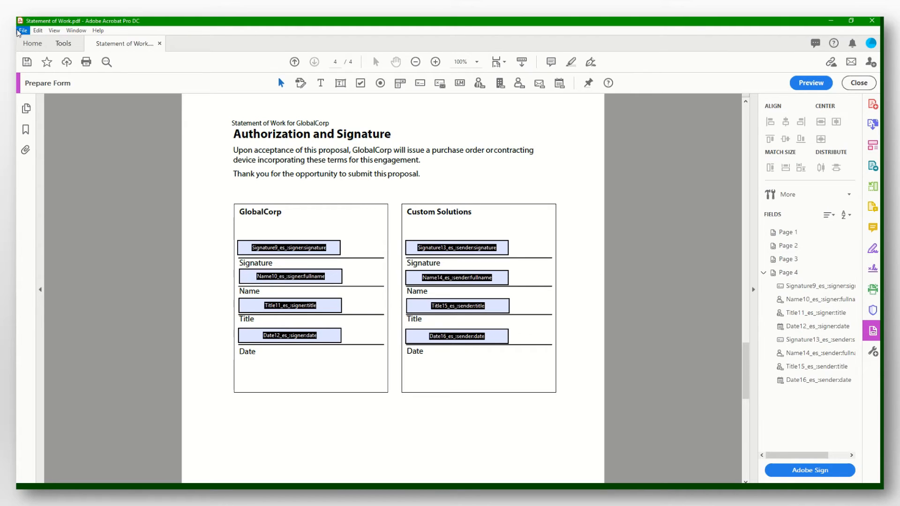
- Save the form as a new PDF in Downloads, named with the student's name and 'Lab 8 - Part 2'
left_click(23, 30)
left_click(81, 99)
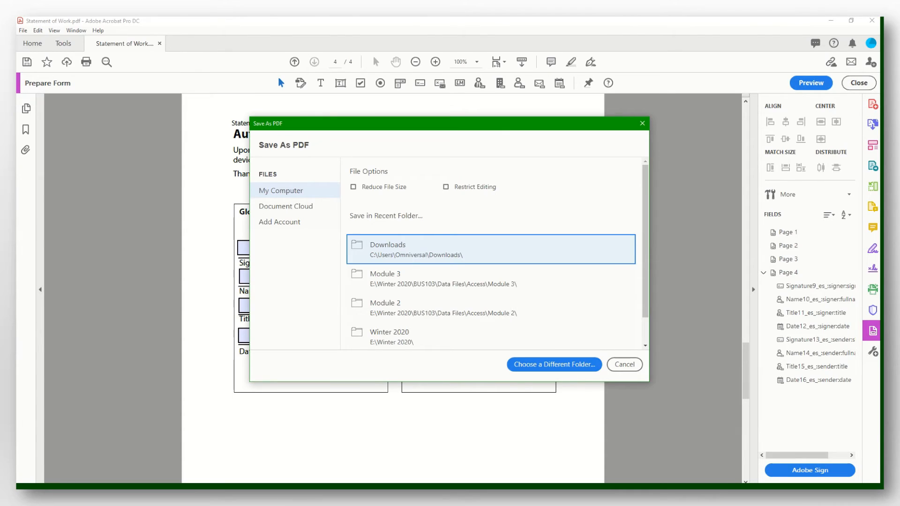
left_click(491, 249)
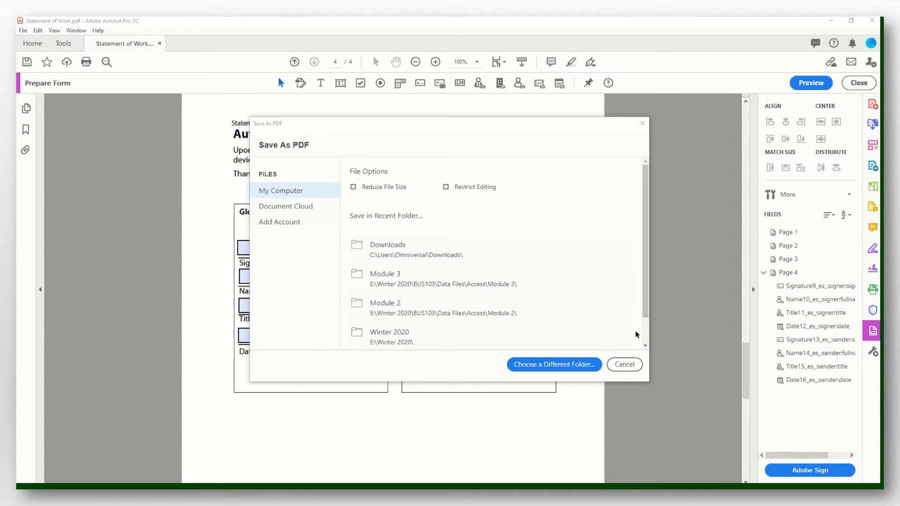
left_click(467, 255)
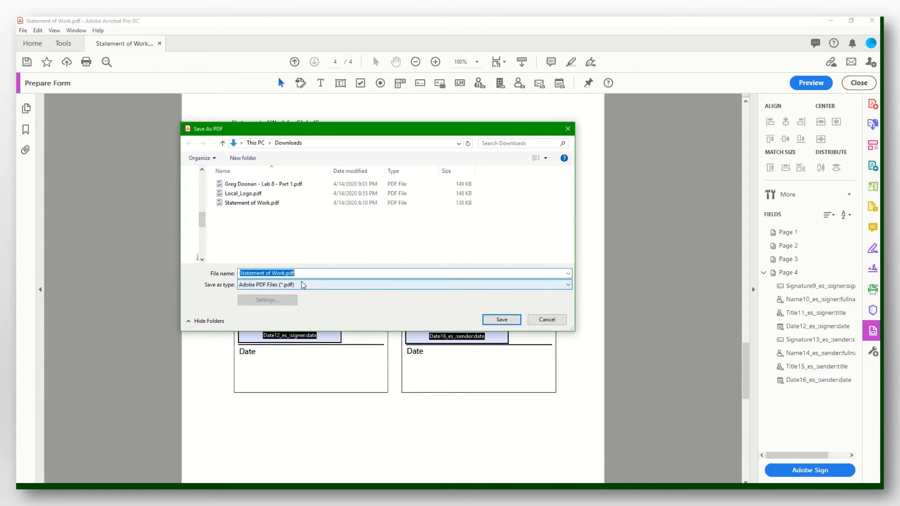
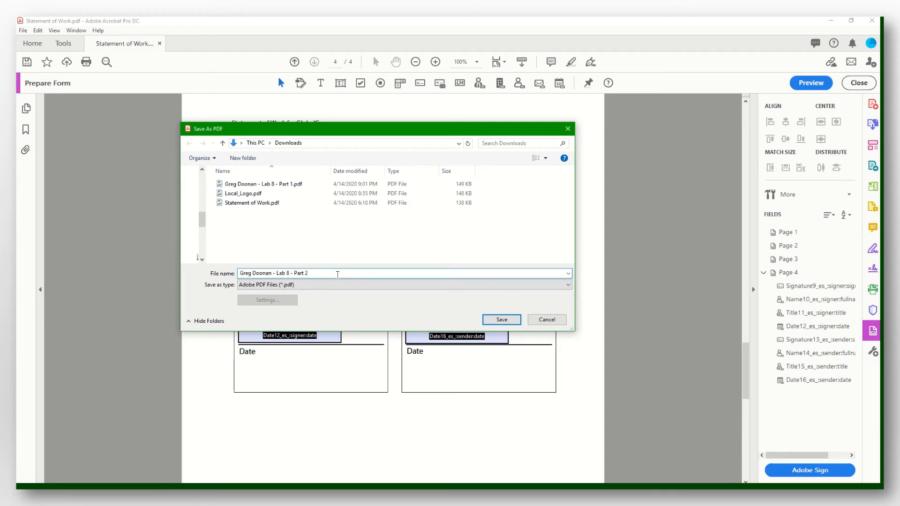
left_click(500, 319)
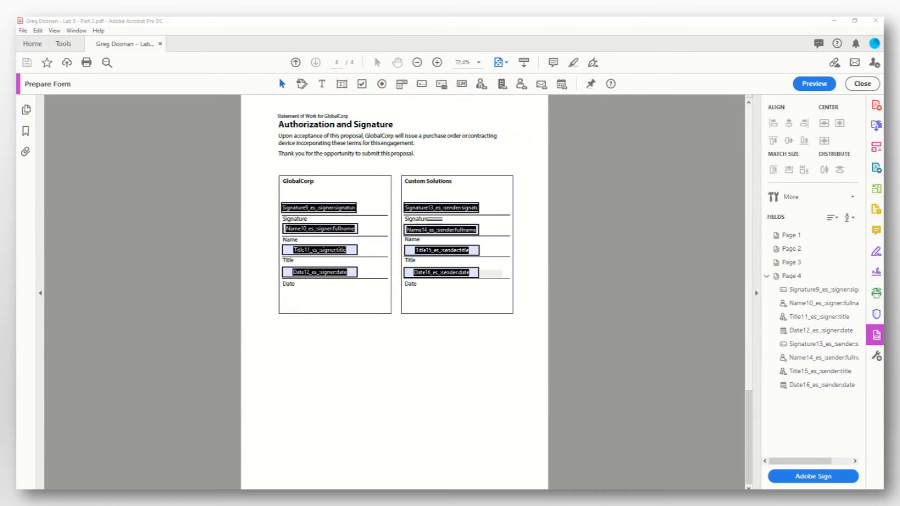
- Move past the two-email-addresses slide back to the saved Lab 8 - Part 2 form in Acrobat
key("ctrl+a")
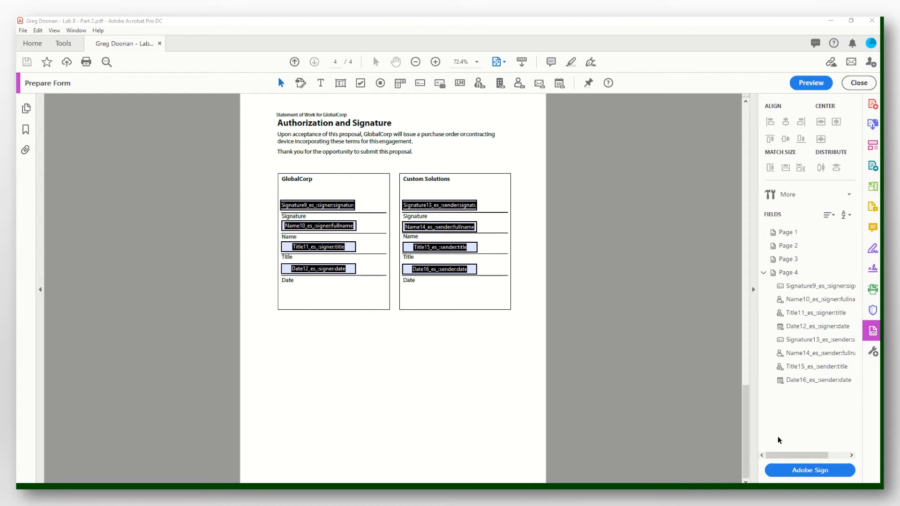
- Start an Adobe Sign request for the saved form and expand More Options
left_click(808, 473)
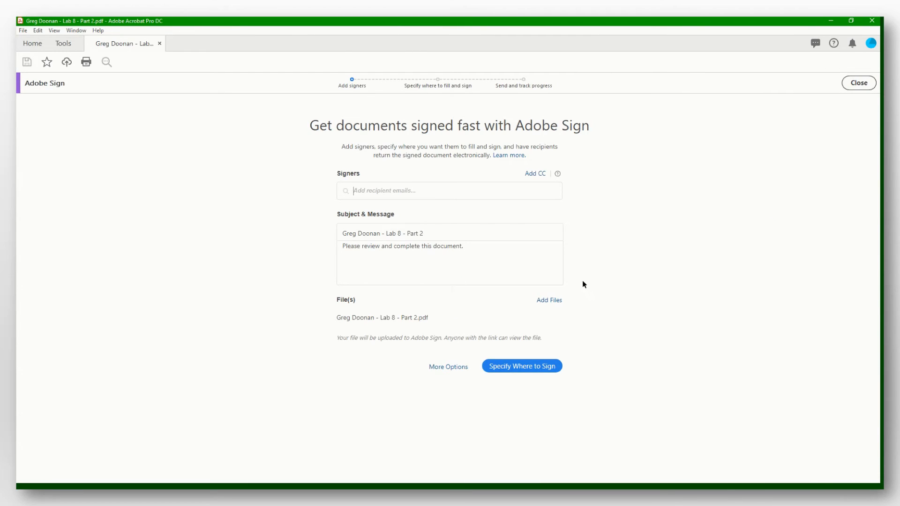
left_click(445, 368)
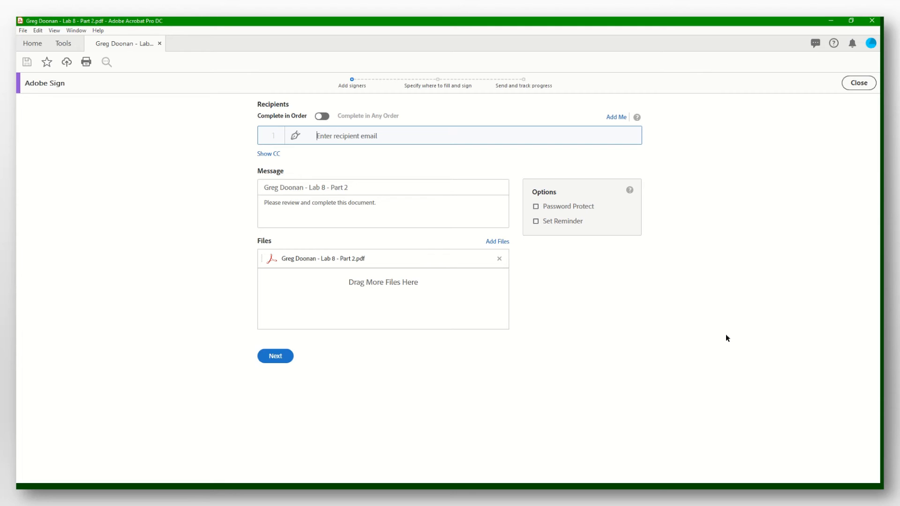
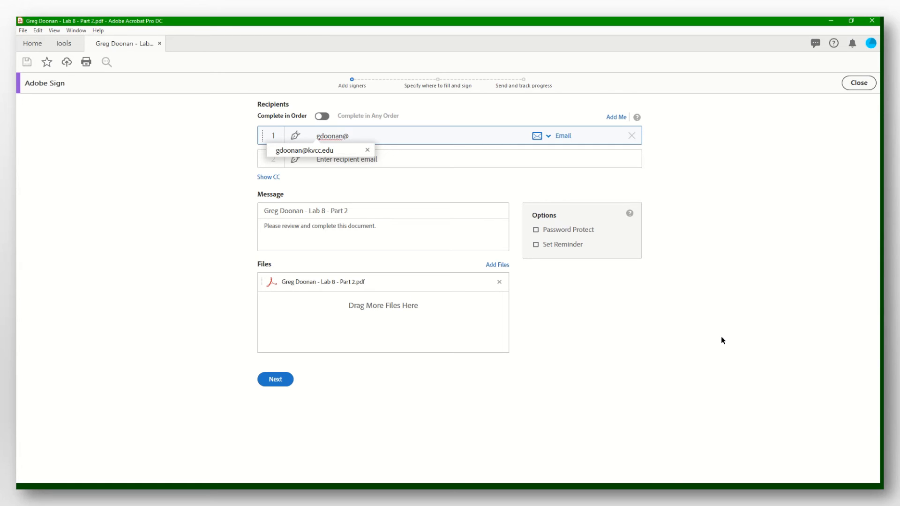
- Add the school email address as first signer and Myself as second signer, then continue to field placement
left_click(319, 151)
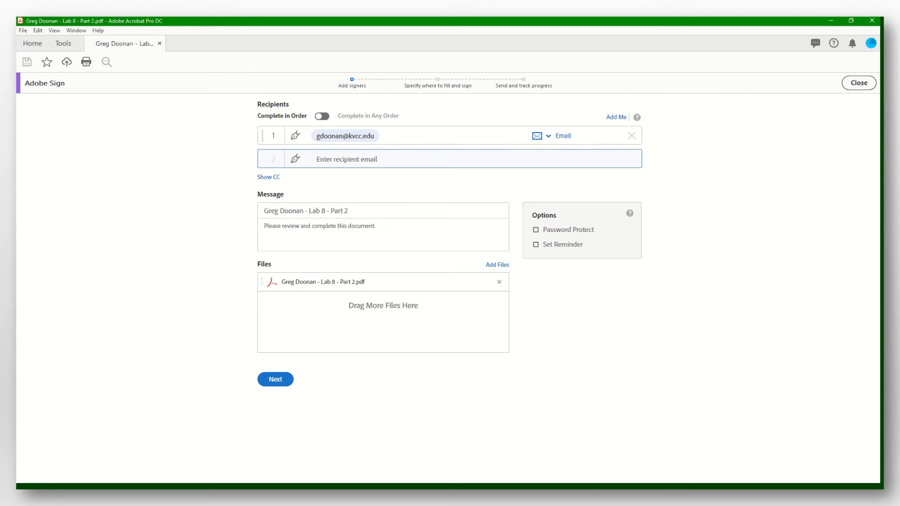
type("pro")
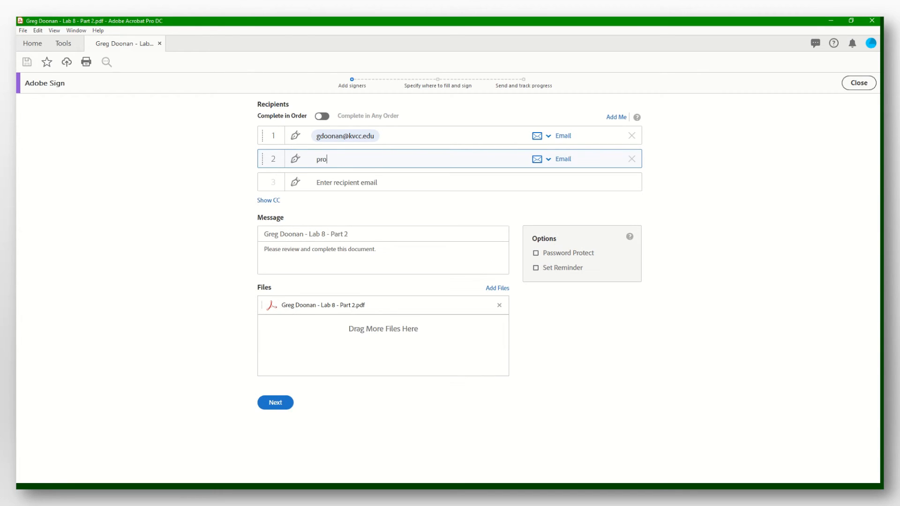
left_click(356, 178)
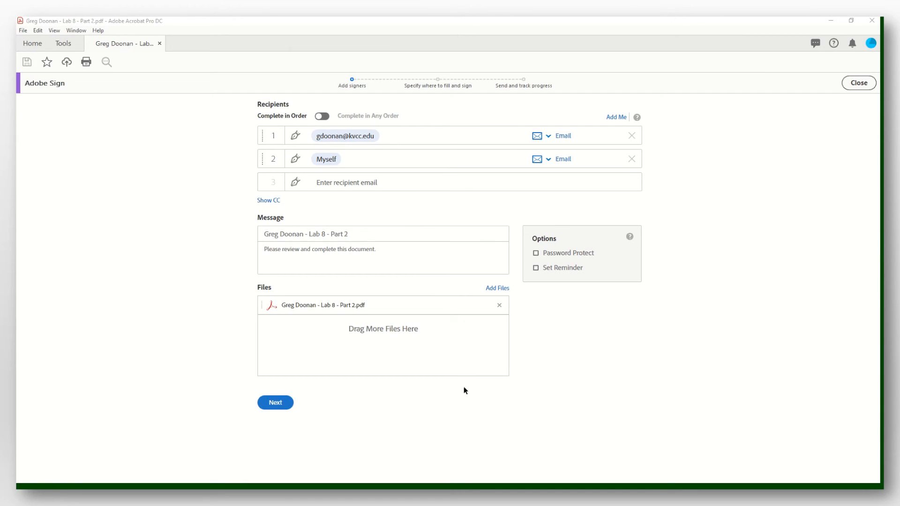
left_click(402, 253)
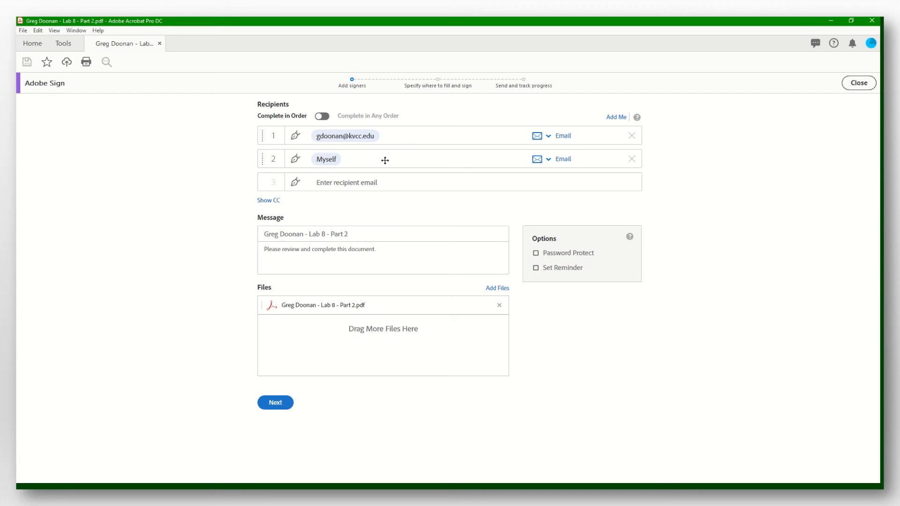
left_click(285, 402)
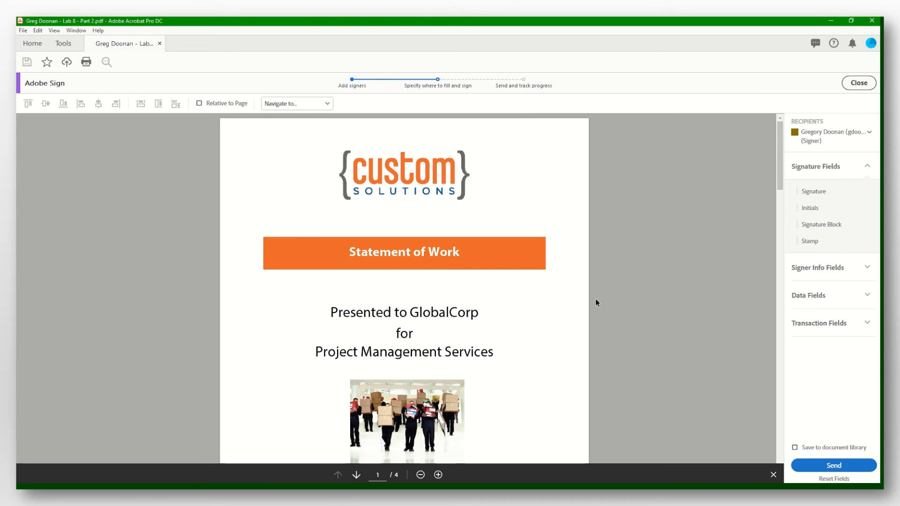
- Check the page 4 signature fields and send the Lab 8 - Part 2 agreement
scroll(578, 300, "down", 20)
scroll(578, 300, "up", 6)
scroll(579, 301, "down", 10)
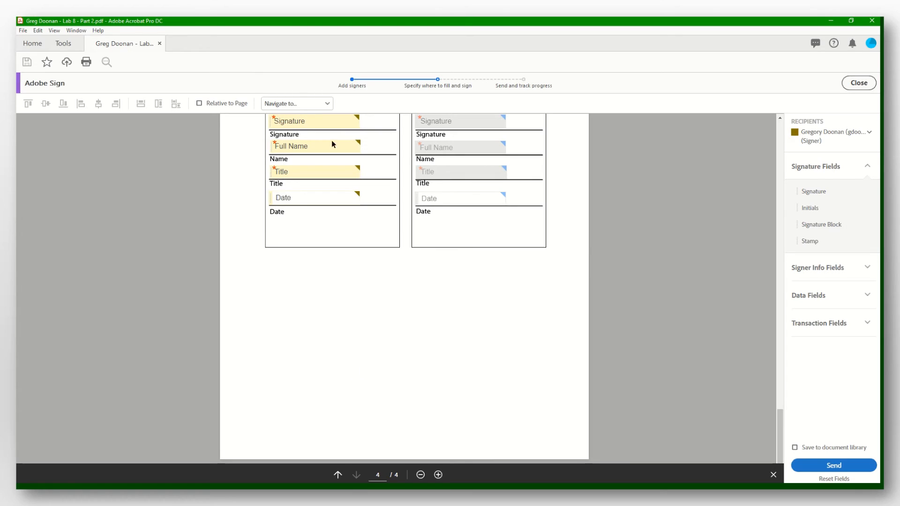
left_click(842, 468)
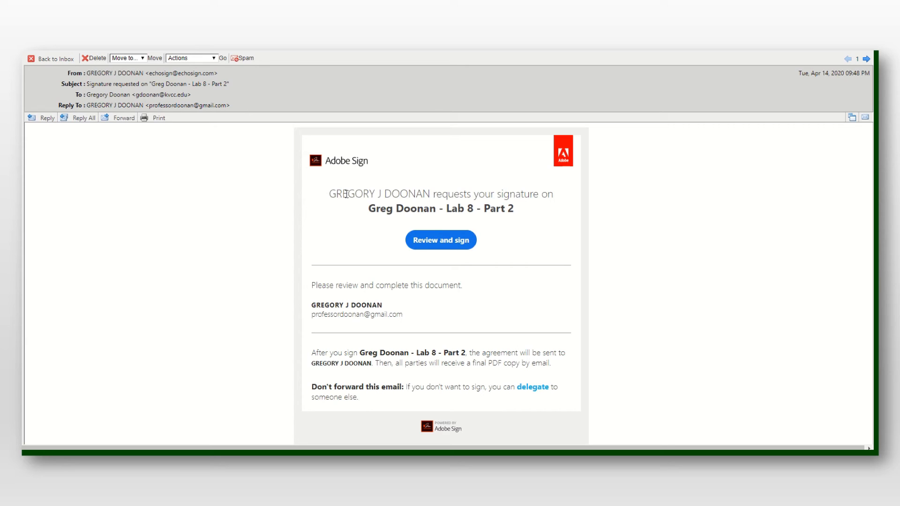
- Open the Statement of Work from the Adobe Sign email via Review and sign
left_click(441, 241)
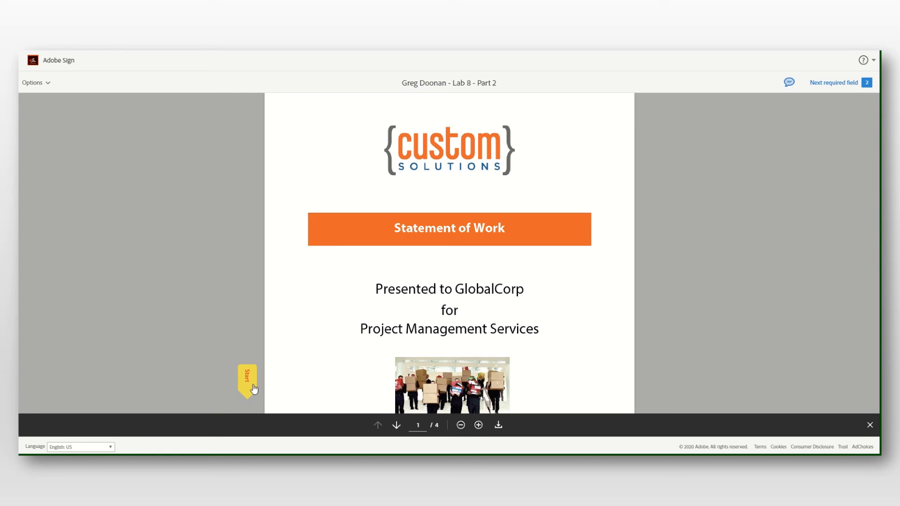
- Go to page 4 and sign the GlobalCorp signature line
scroll(282, 331, "down", 3)
scroll(283, 332, "down", 20)
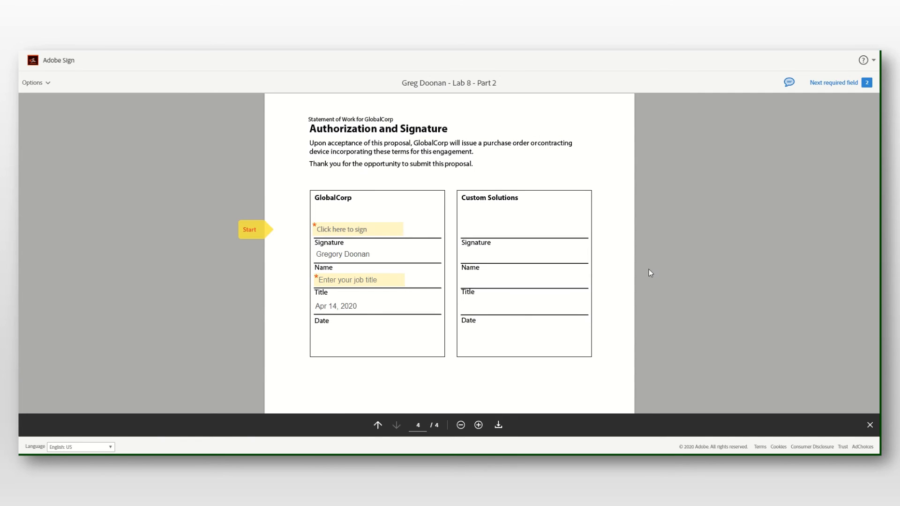
left_click(370, 237)
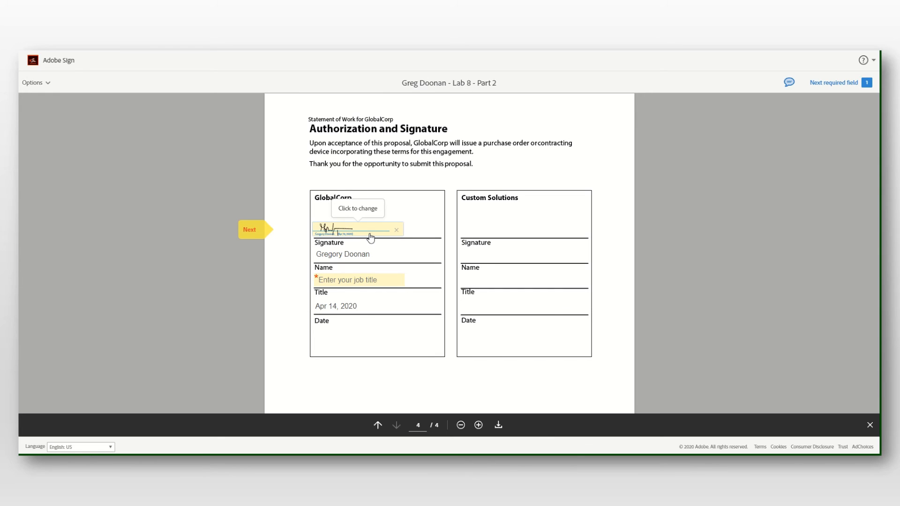
- Clear the GlobalCorp signature, hand-draw a new one in Draw mode, and apply it
left_click(368, 234)
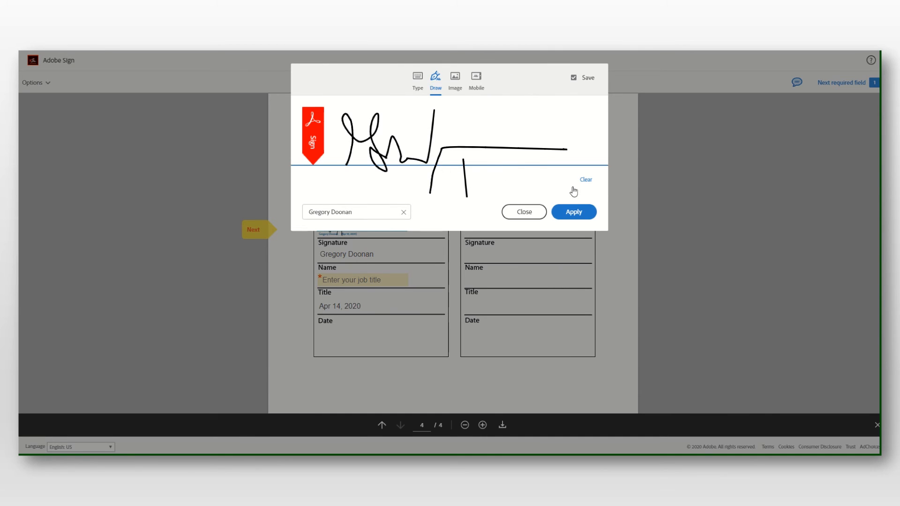
left_click(585, 180)
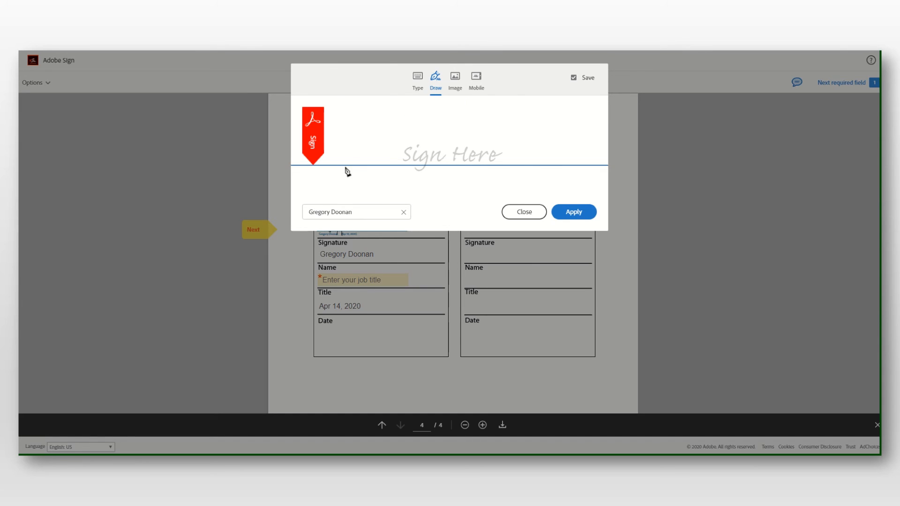
mouse_move(345, 162)
left_mouse_down()
mouse_move(355, 150)
mouse_move(409, 149)
mouse_move(387, 172)
mouse_move(440, 148)
mouse_move(559, 162)
left_mouse_up()
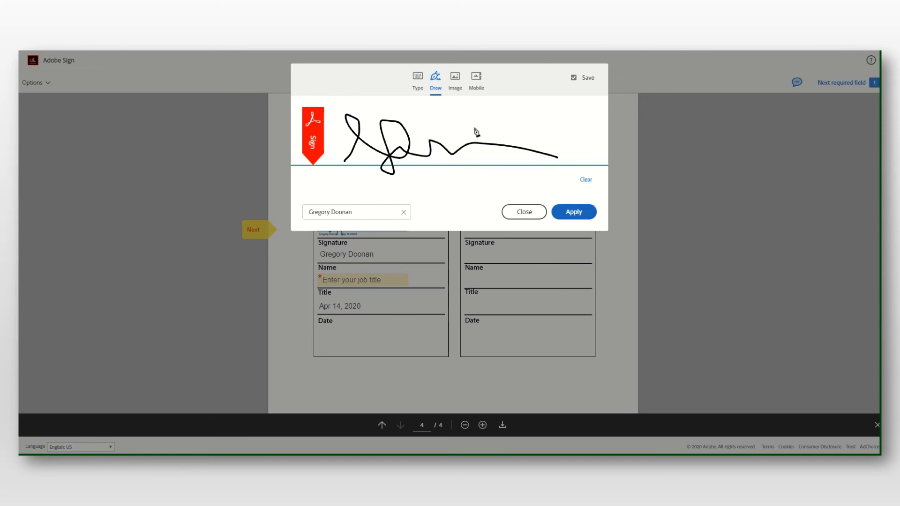
left_click(418, 77)
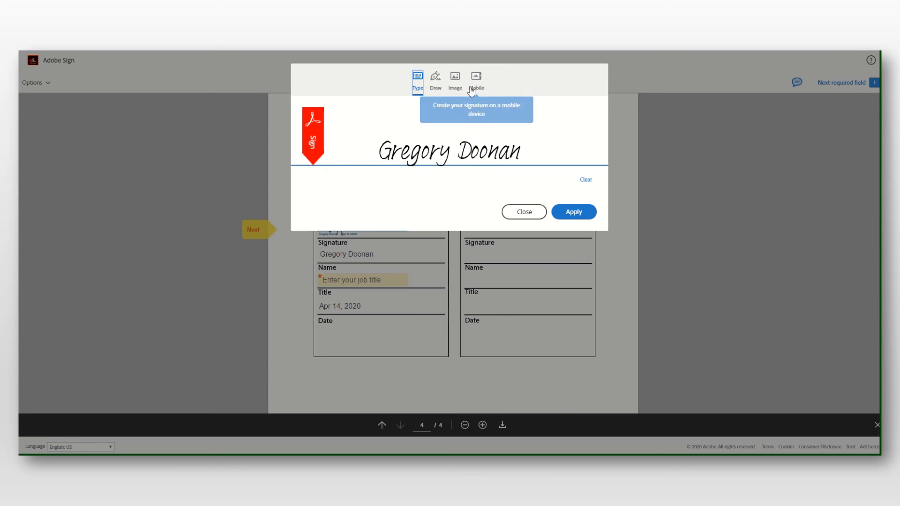
left_click(436, 81)
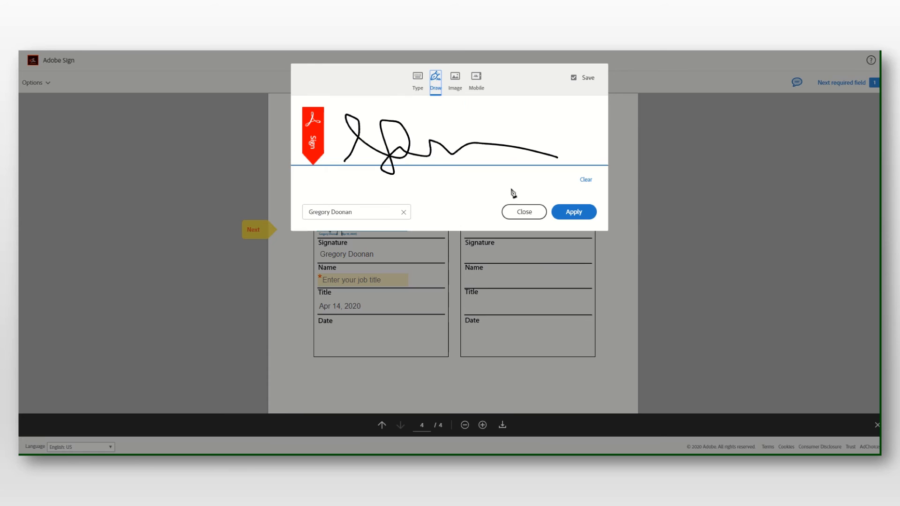
left_click(573, 214)
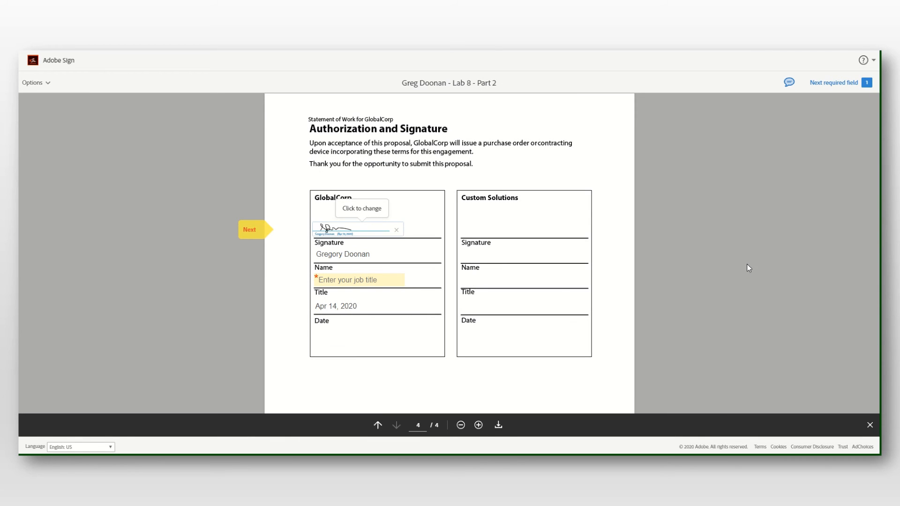
- Fill the GlobalCorp Title field with 'Professor' and submit the signed agreement
left_click(387, 282)
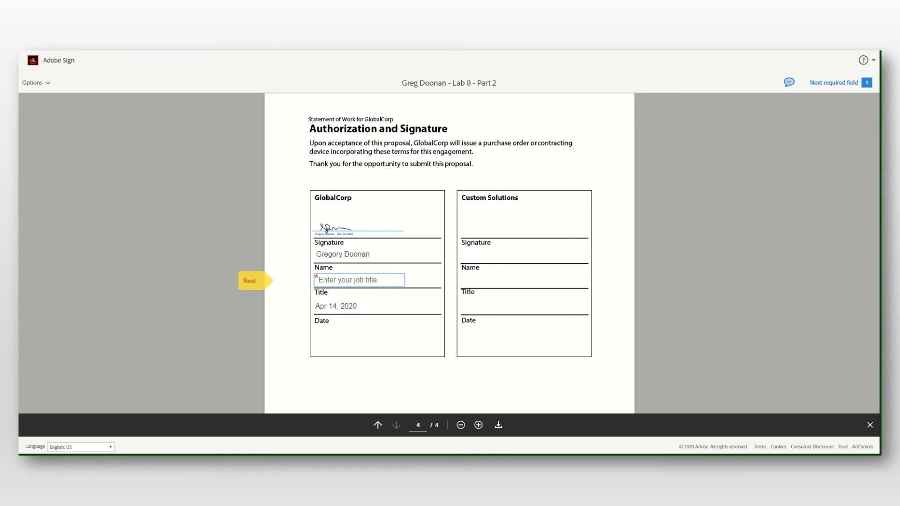
type("pR")
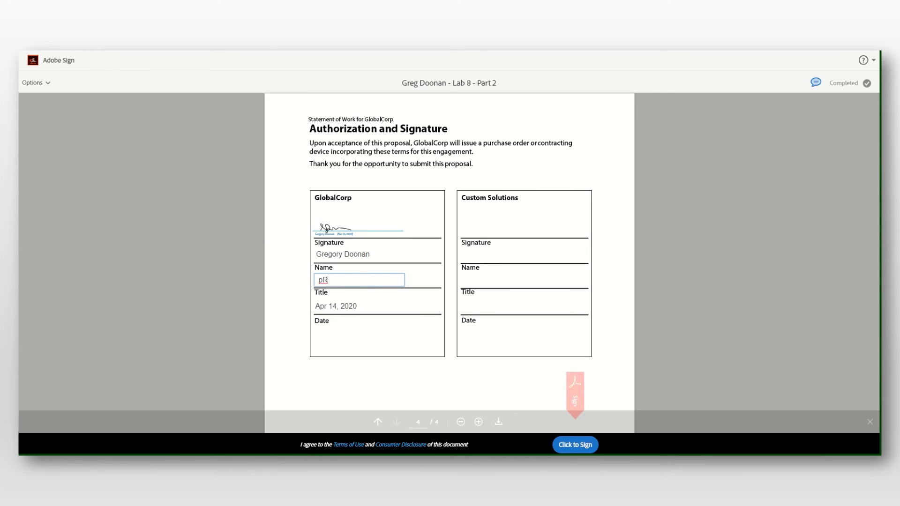
type("Pro")
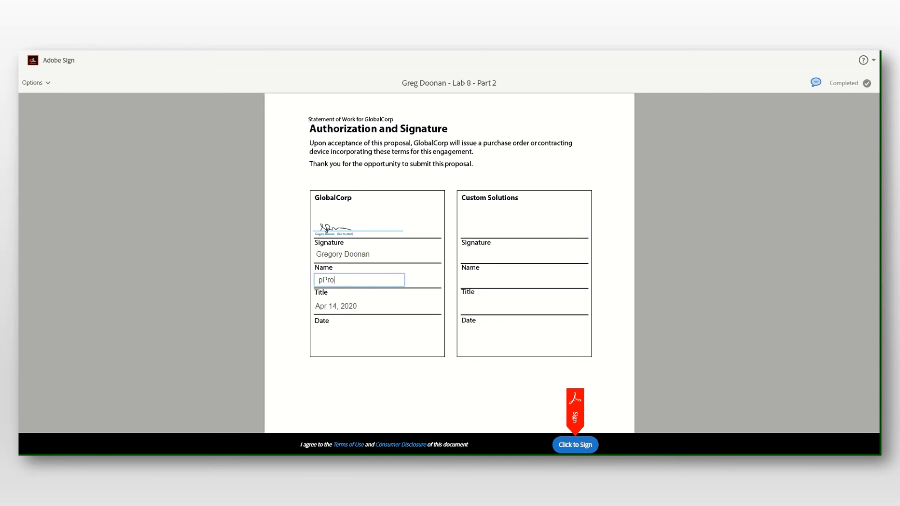
type("f")
key("BackSpace")
key("BackSpace")
key("BackSpace")
key("BackSpace")
key("BackSpace")
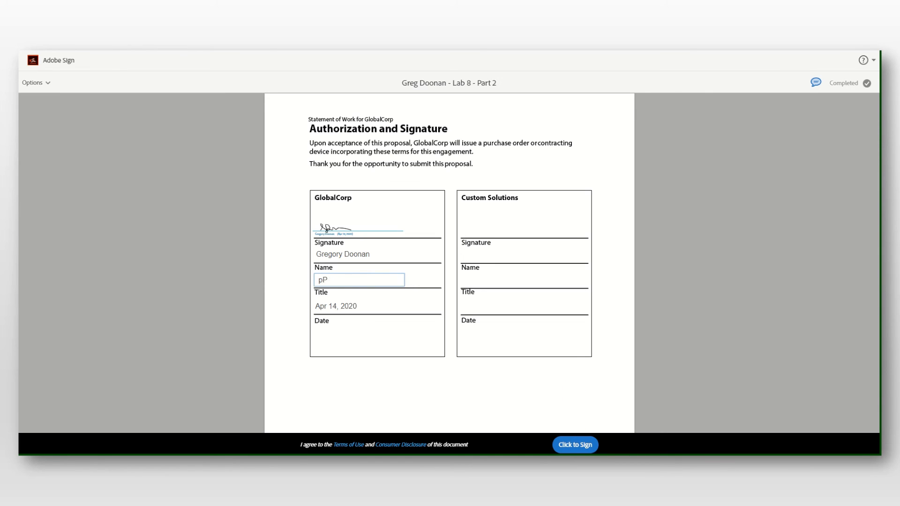
type("Profe")
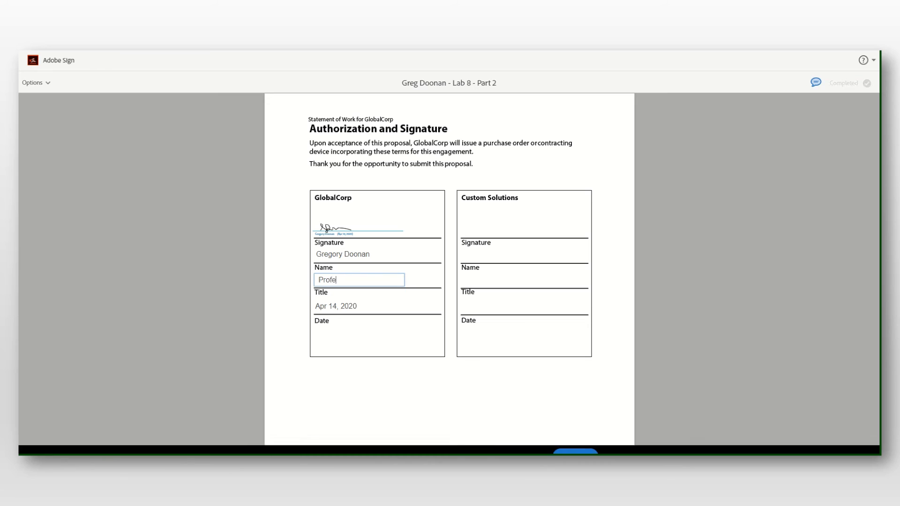
type("ssor")
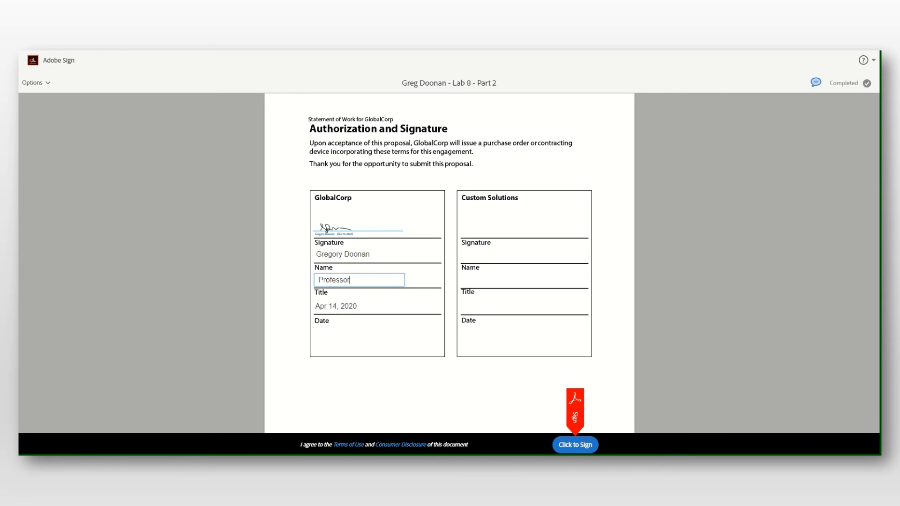
left_click(368, 307)
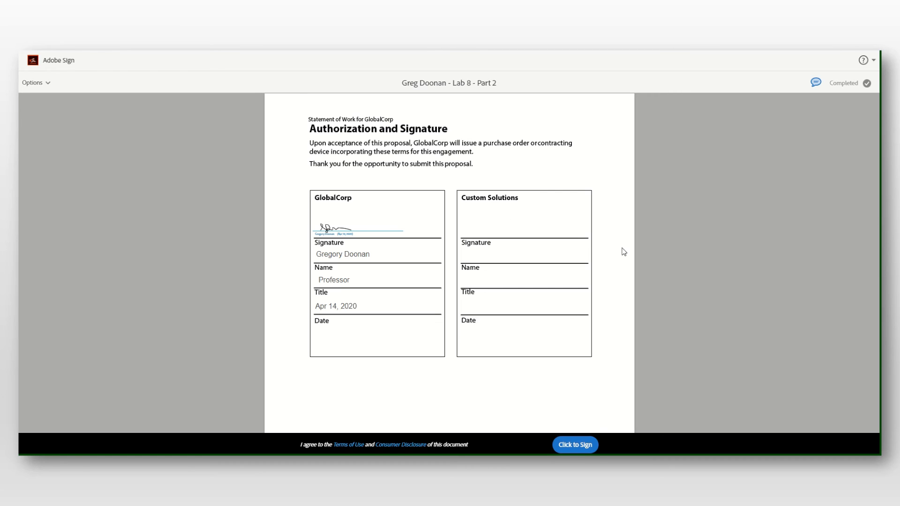
left_click(580, 447)
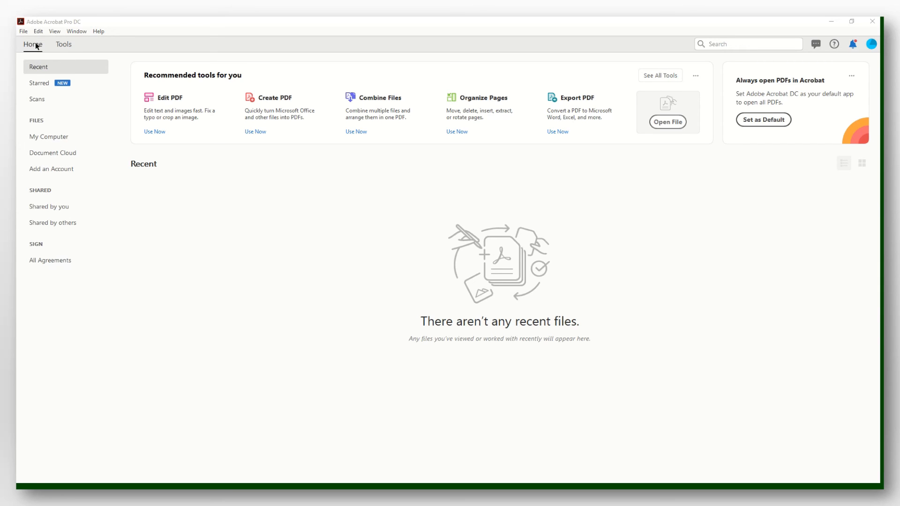
- Show All Agreements from the Sign sidebar to list the three Lab 8 - Part 2 agreements
left_click(55, 261)
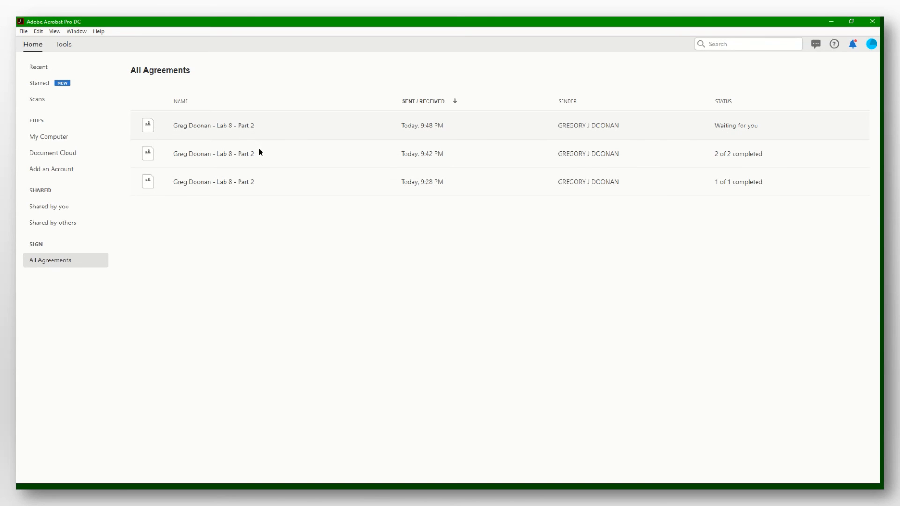
- Select the newest Lab 8 - Part 2 agreement marked Waiting for you and start signing it
left_click(201, 127)
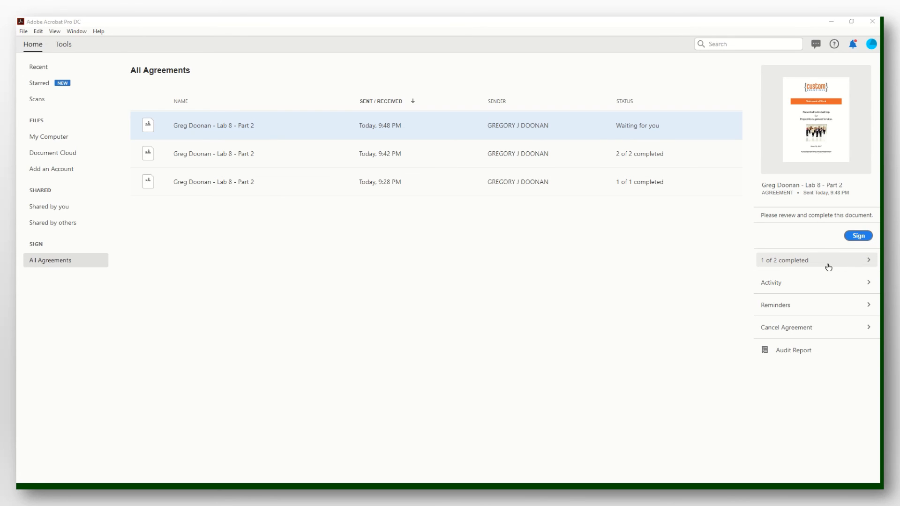
left_click(859, 236)
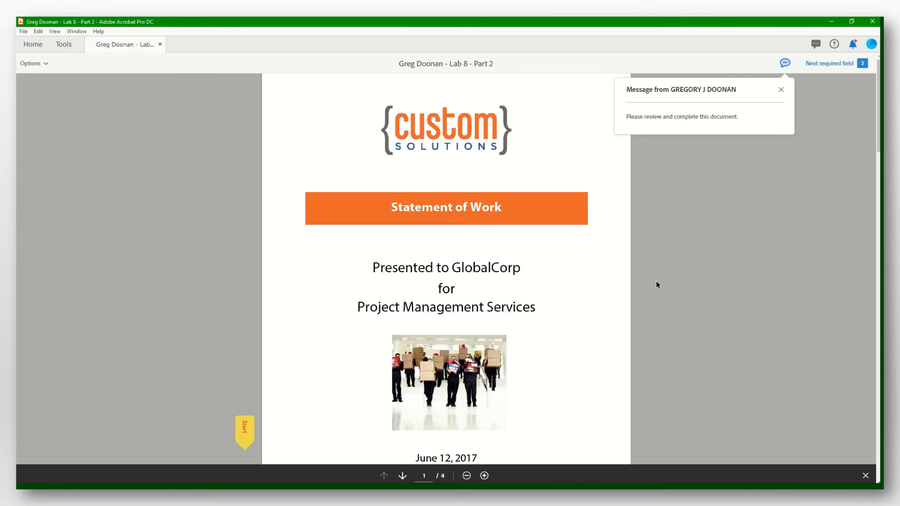
- Apply a typed-style signature with the signer's name to the Custom Solutions signature line on the last page
scroll(589, 250, "down", 20)
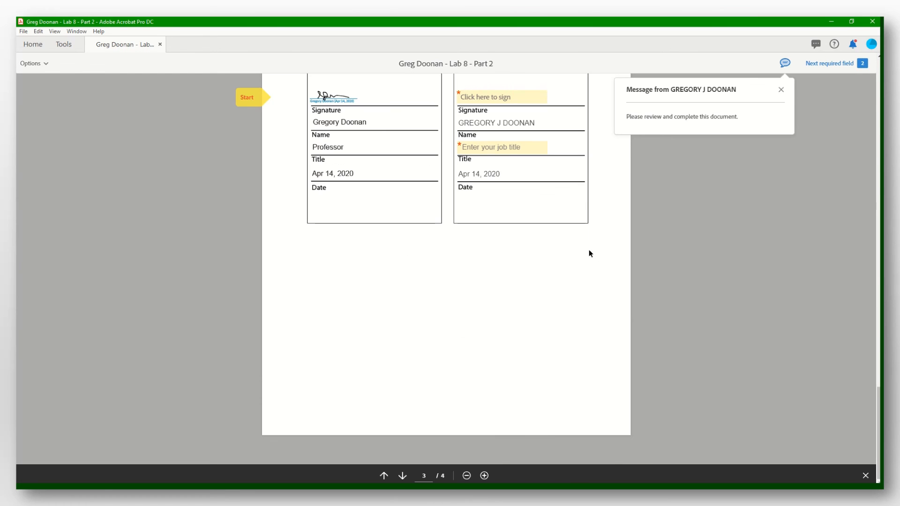
scroll(588, 249, "up", 5)
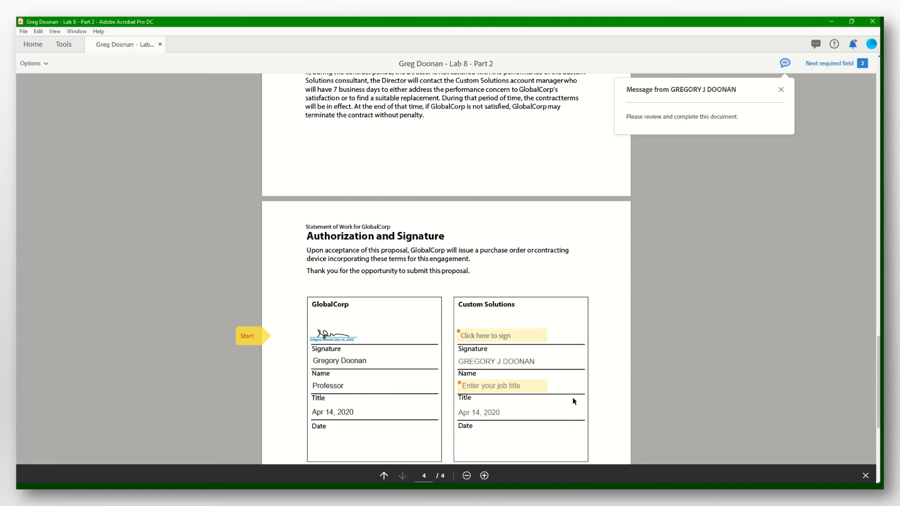
left_click(519, 338)
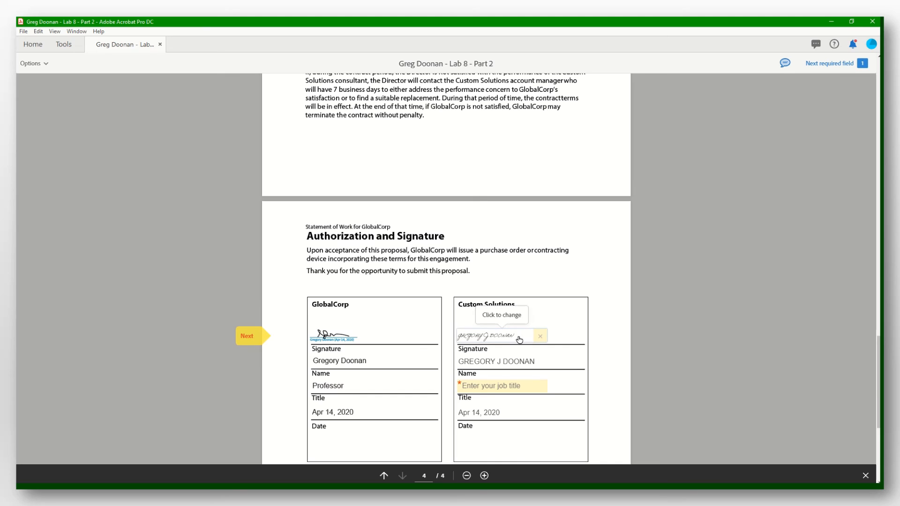
left_click(502, 338)
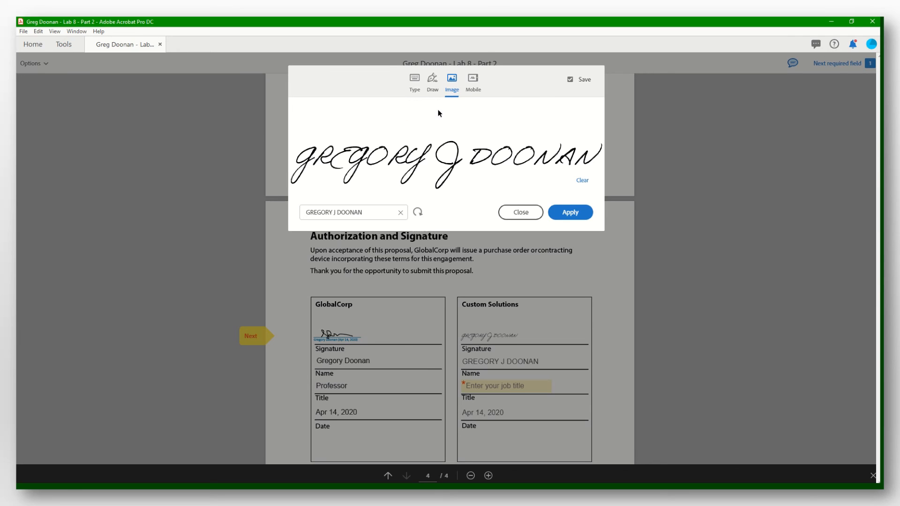
left_click(411, 82)
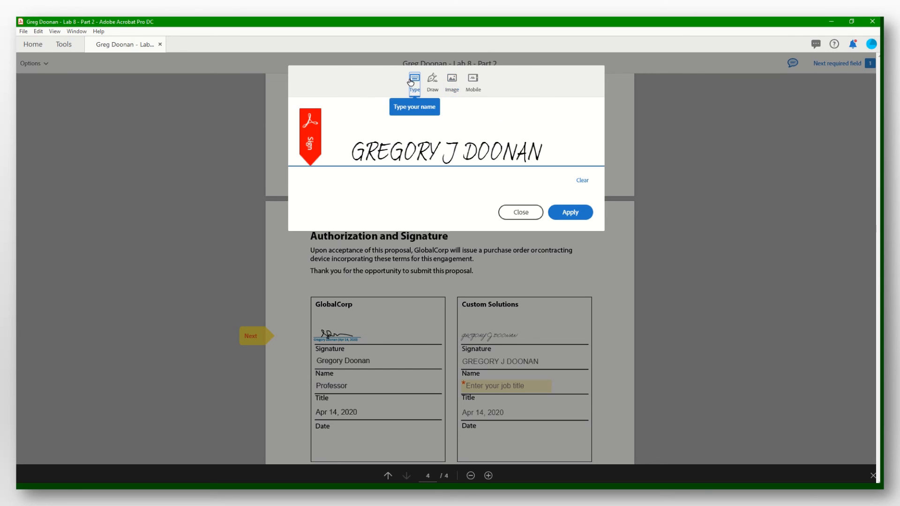
left_click(569, 212)
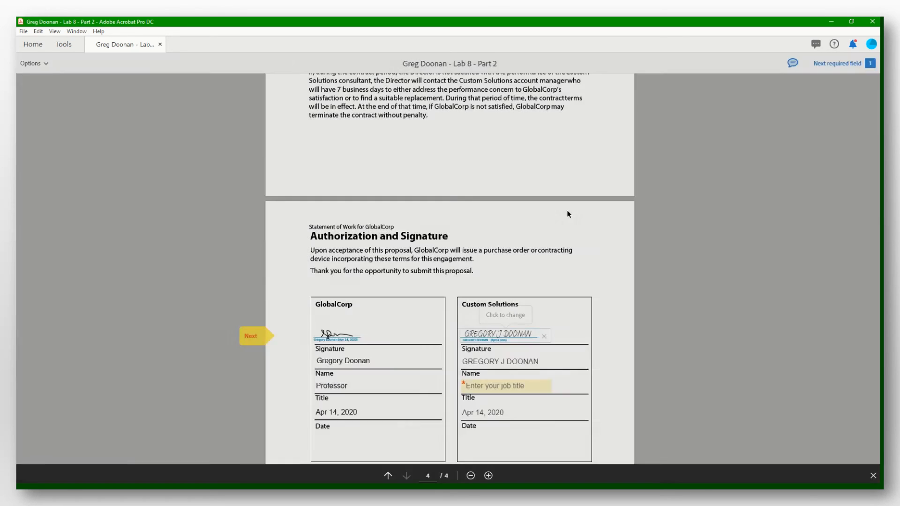
left_click(518, 386)
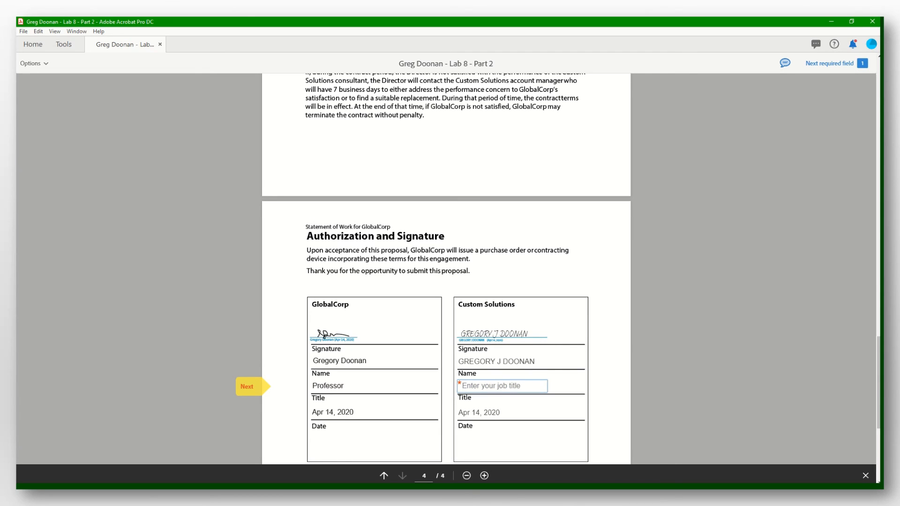
- Enter Professor as the Custom Solutions title and submit the signature to complete the agreement
type("Pro")
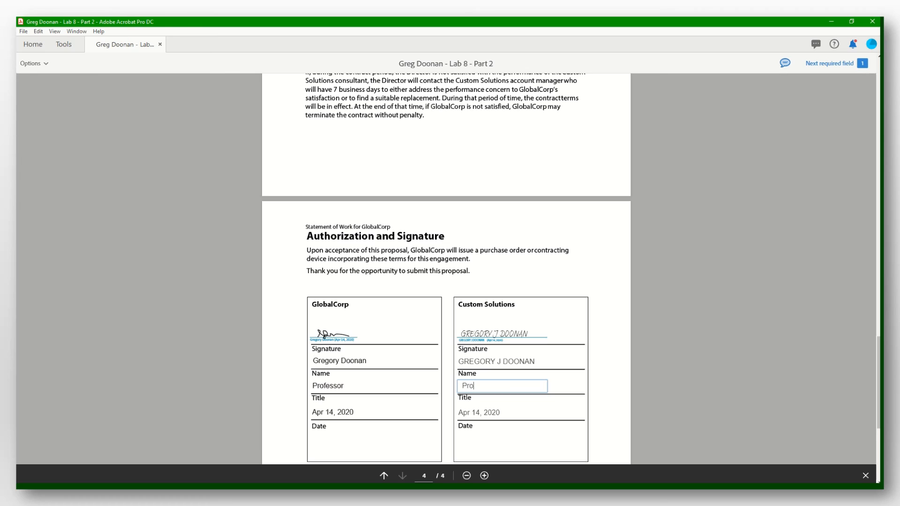
type("fessor")
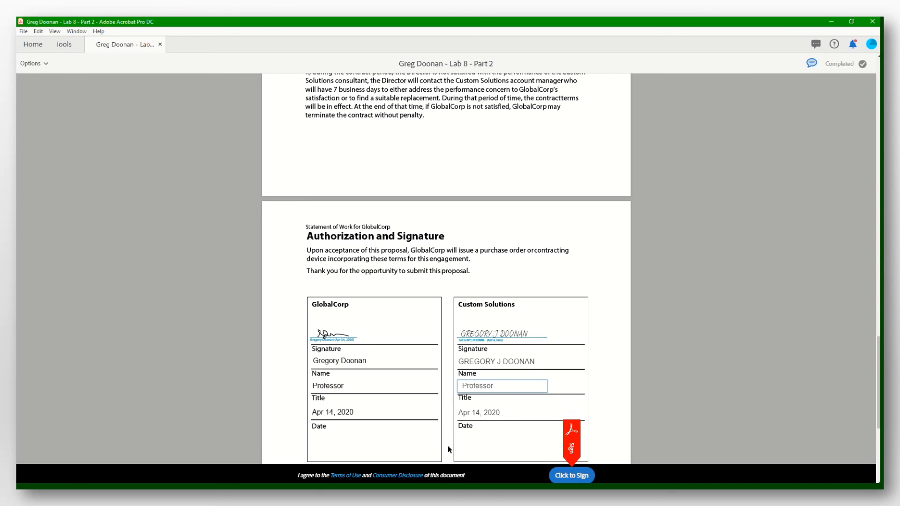
scroll(557, 387, "down", 5)
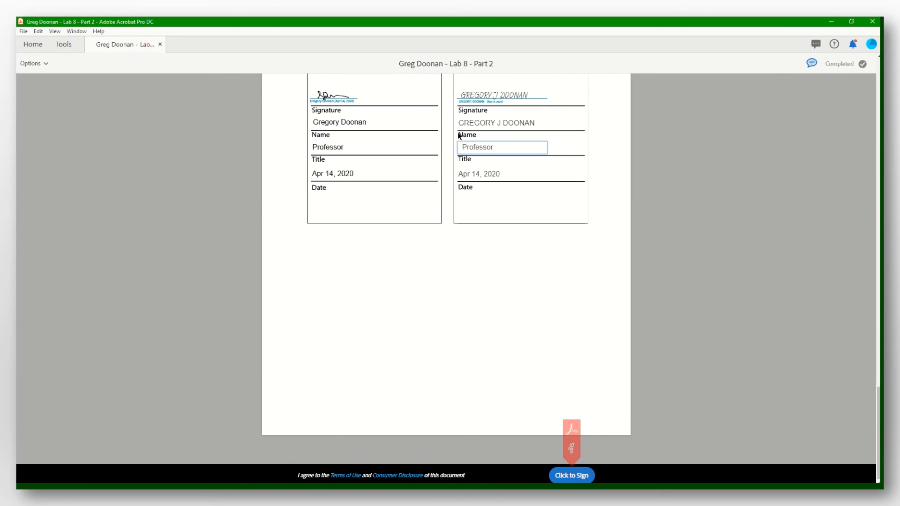
left_click(510, 175)
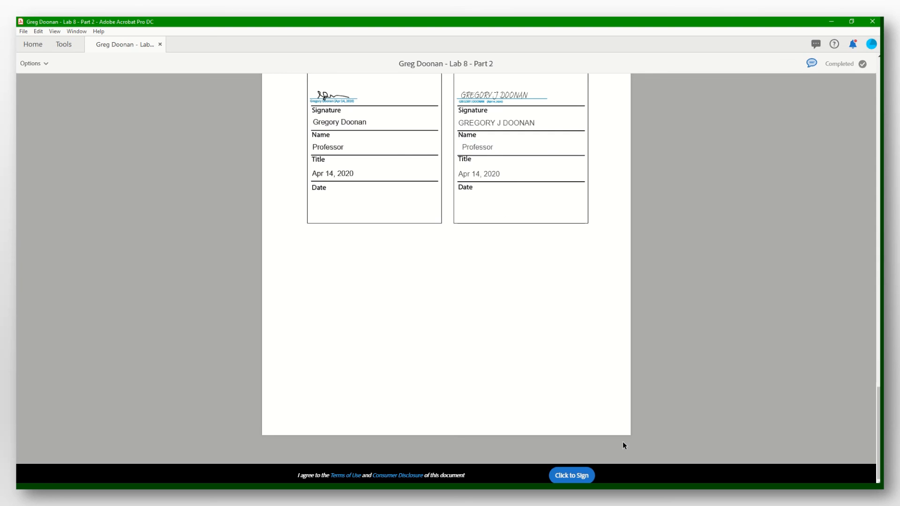
left_click(581, 476)
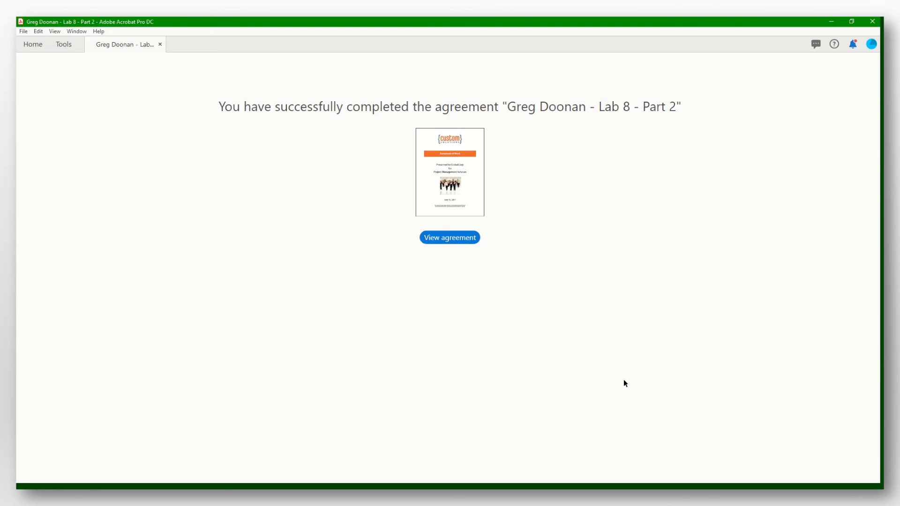
- Open the completed agreement, check both page 4 signature blocks, then close the document
left_click(449, 238)
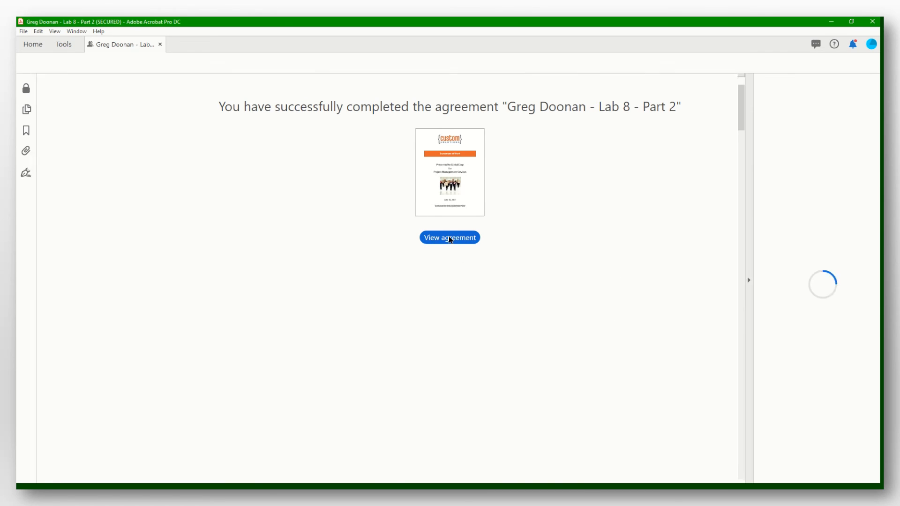
scroll(469, 211, "down", 20)
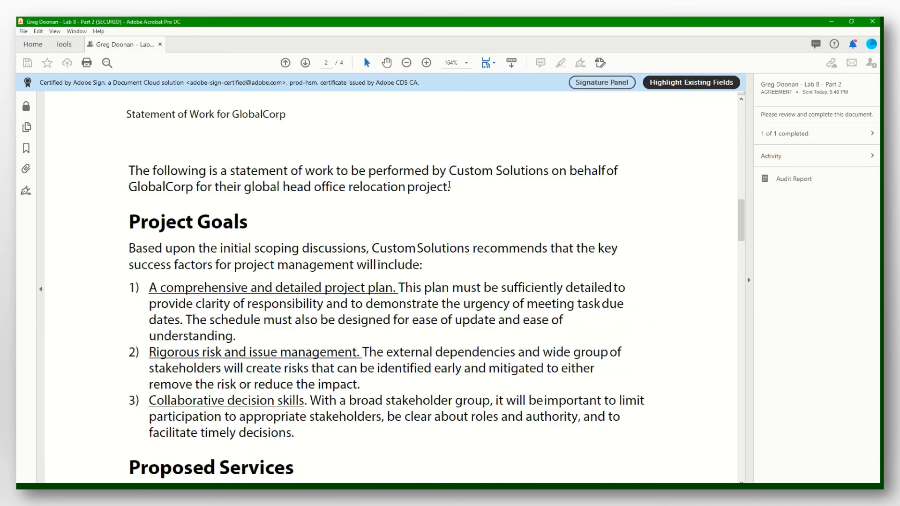
scroll(449, 193, "down", 15)
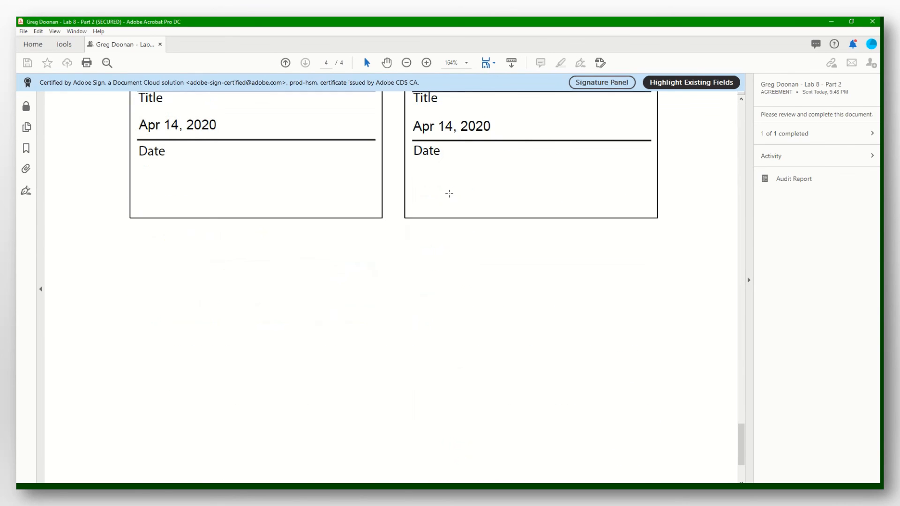
scroll(449, 193, "up", 1)
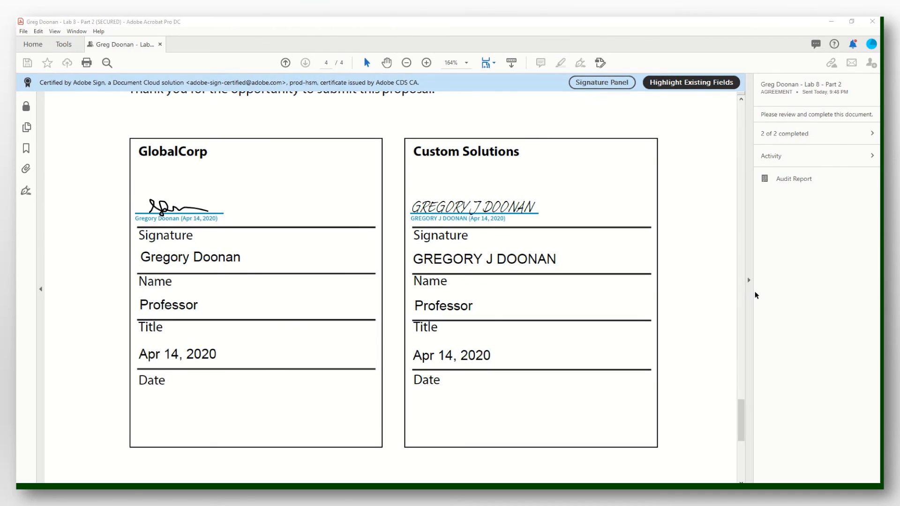
left_click(161, 45)
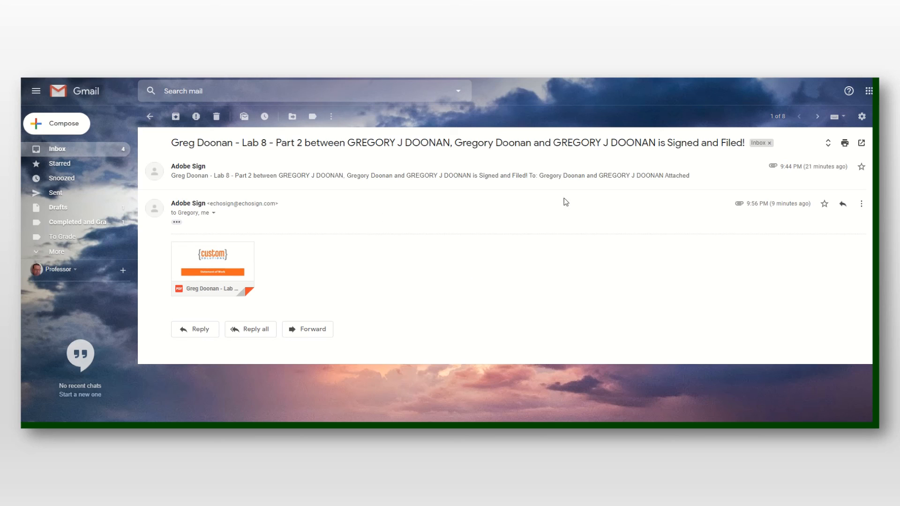
- Check the 239 KB signed Lab 8 - Part 2 PDF attached to Adobe Sign's 'Signed and Filed!' email
mouse_move(212, 250)
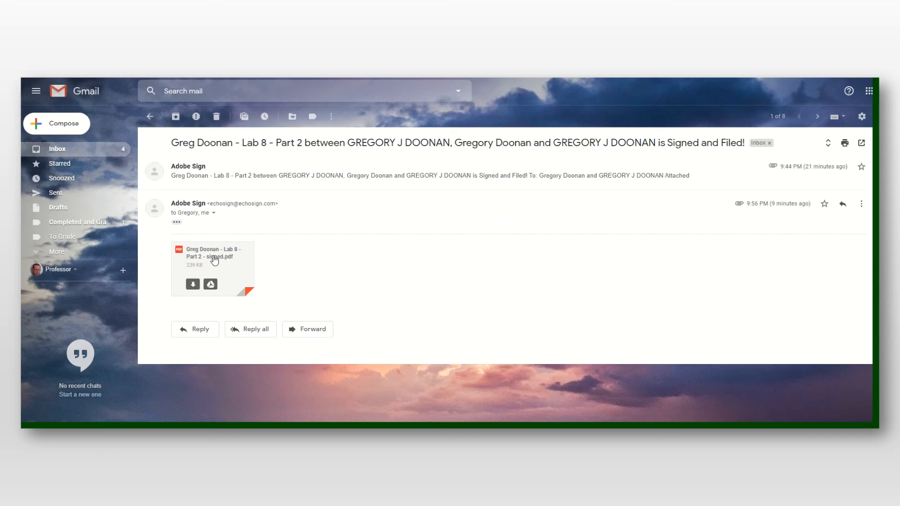